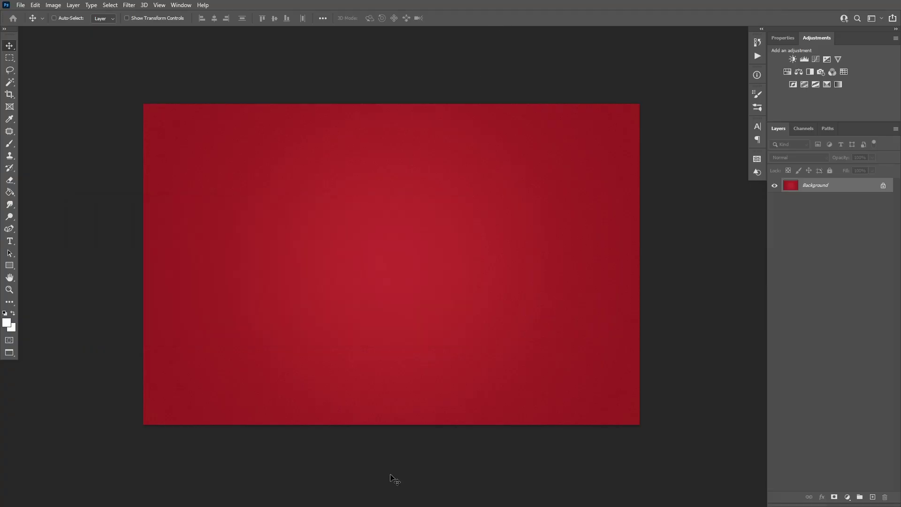
- Add the text "FUR" in the middle of the canvas on a new type layer
key(t)
click(380, 305)
text(FUR)
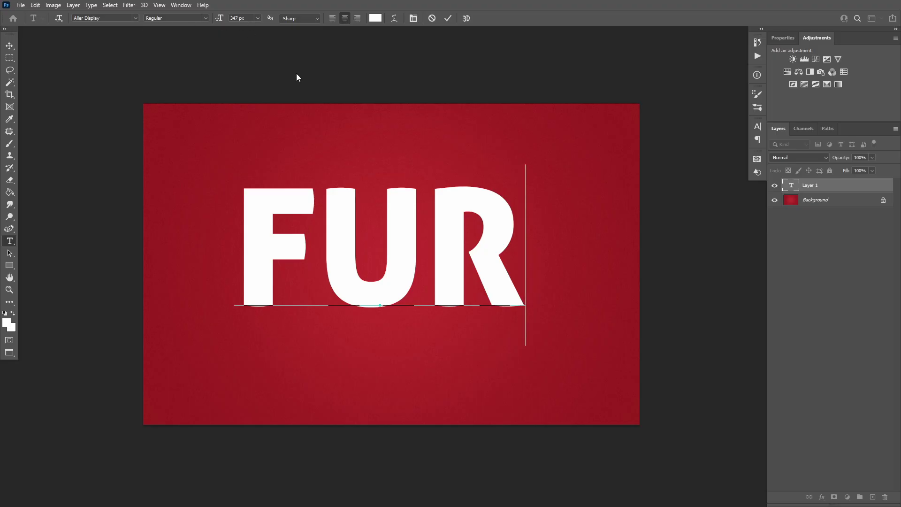
- Set the tracking of the whole FUR text to 50 and commit the text
key(ctrl+a)
key(ctrl+t)
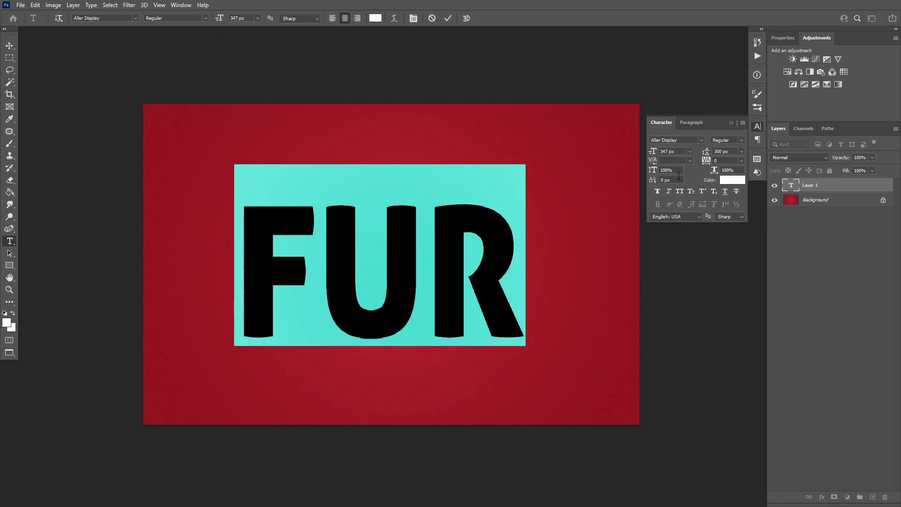
text(50)
key(Return)
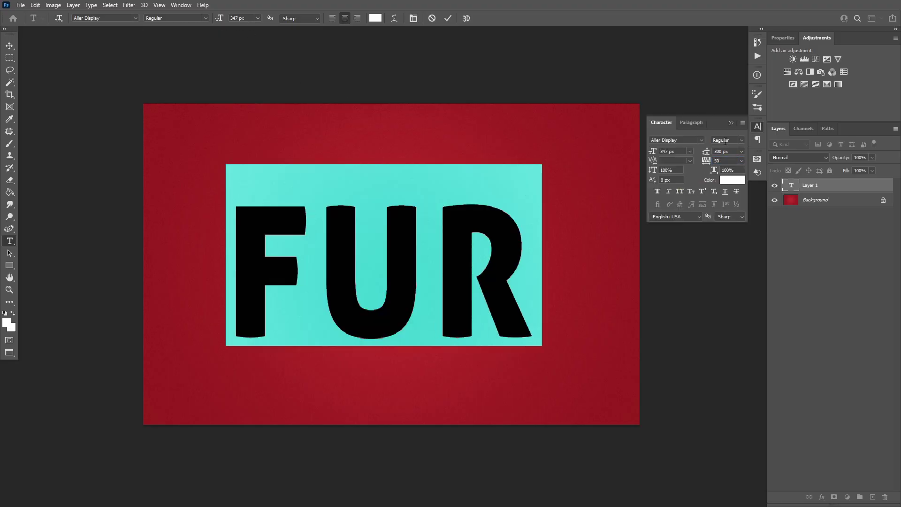
key(ctrl+t)
key(ctrl+Return)
- Center the FUR text horizontally and vertically on the canvas, and clear the selection
key(v)
key(ctrl+a)
click(215, 19)
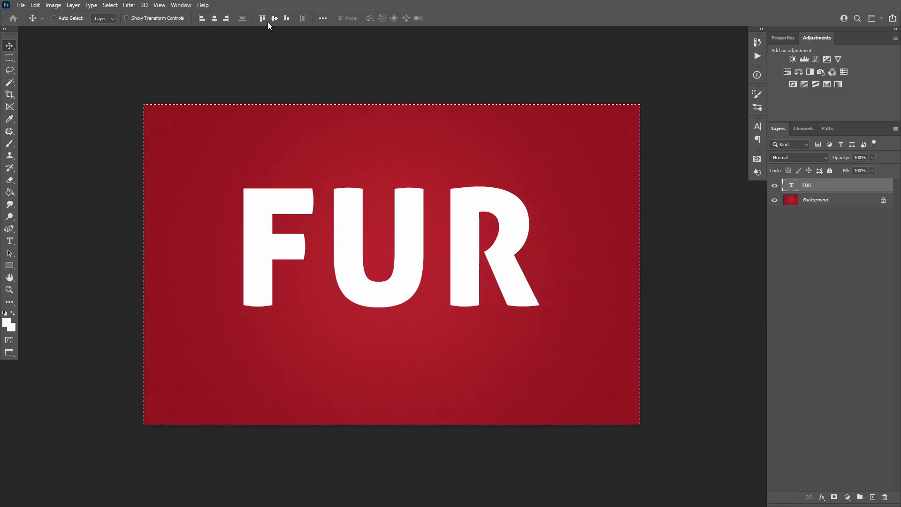
click(274, 19)
key(ctrl+d)
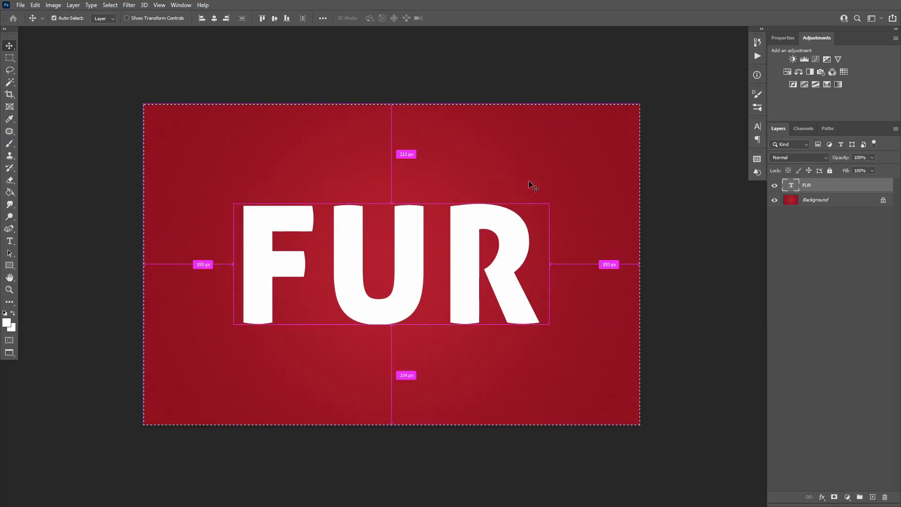
- Create a new action set named "Fur Action"
click(758, 57)
click(703, 177)
text(Fur Action)
key(Return)
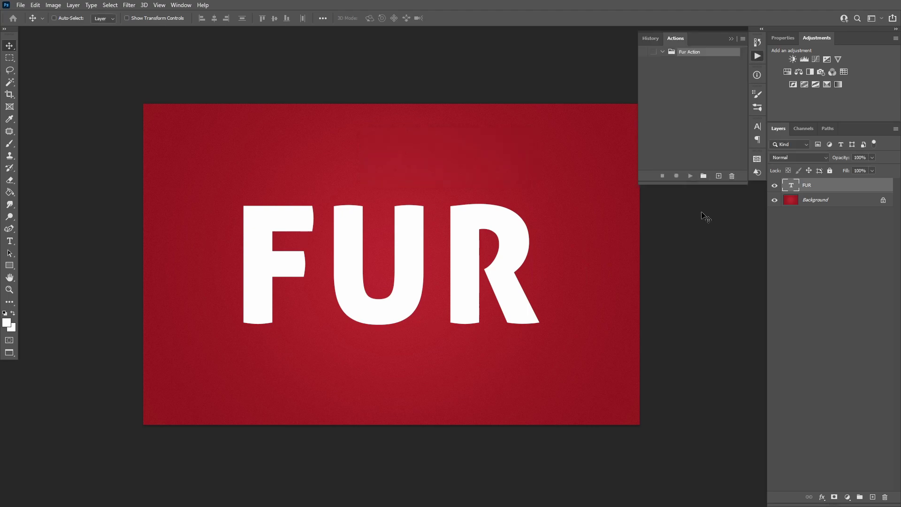
- Create a new action named "Fur Text" in the Fur Action set and start recording it
click(719, 176)
text(Fur Text)
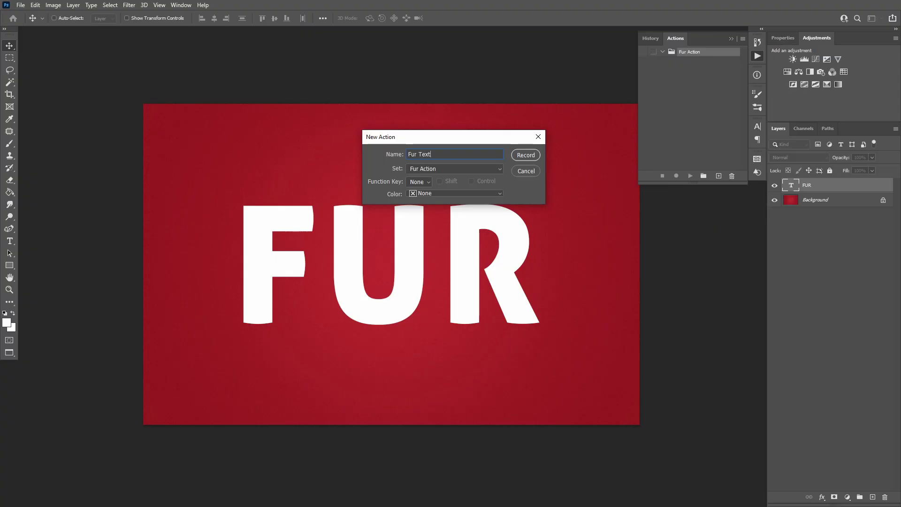
key(Return)
drag(713, 184, 713, 124)
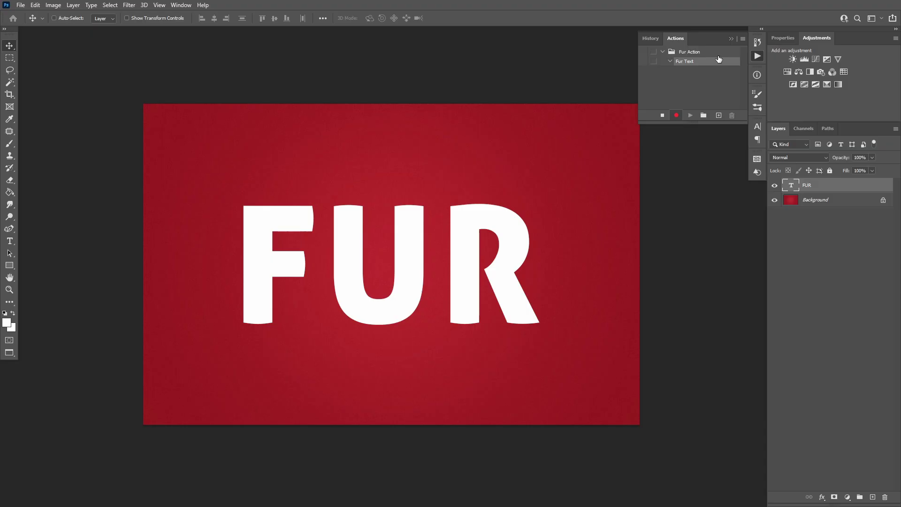
click(731, 38)
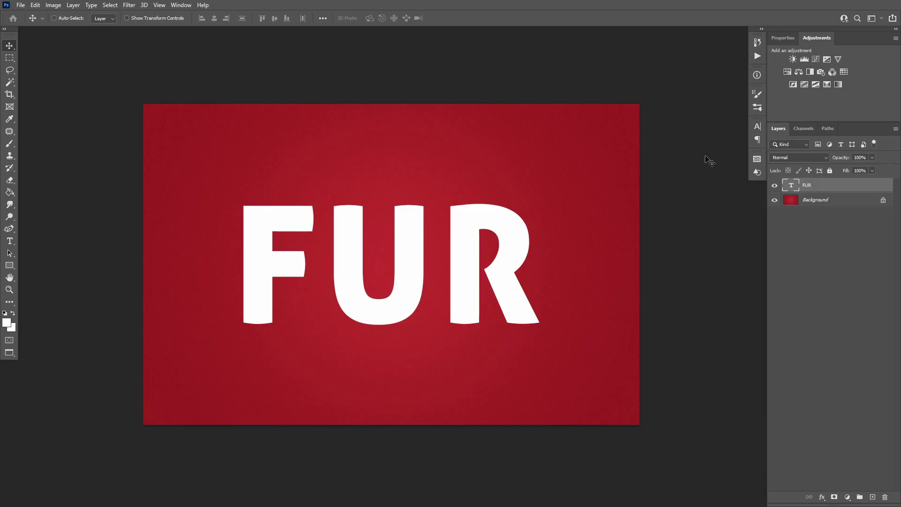
- Rename the FUR text layer as "Base Text 1"
double_click(808, 186)
text(Base Text 1)
key(Return)
- Choose the small blade-shaped brush preset with a 56 px tip for the Brush tool
key(b)
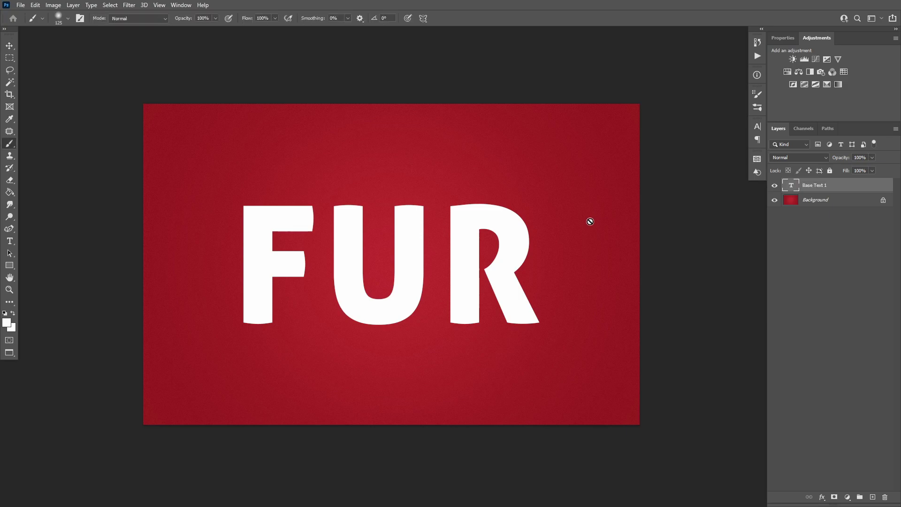
right_click(570, 213)
click(585, 391)
click(603, 406)
click(585, 393)
click(538, 362)
- Create a new empty layer above the text and name it "Fur 1"
click(872, 496)
double_click(808, 185)
text(Fur 1)
key(Return)
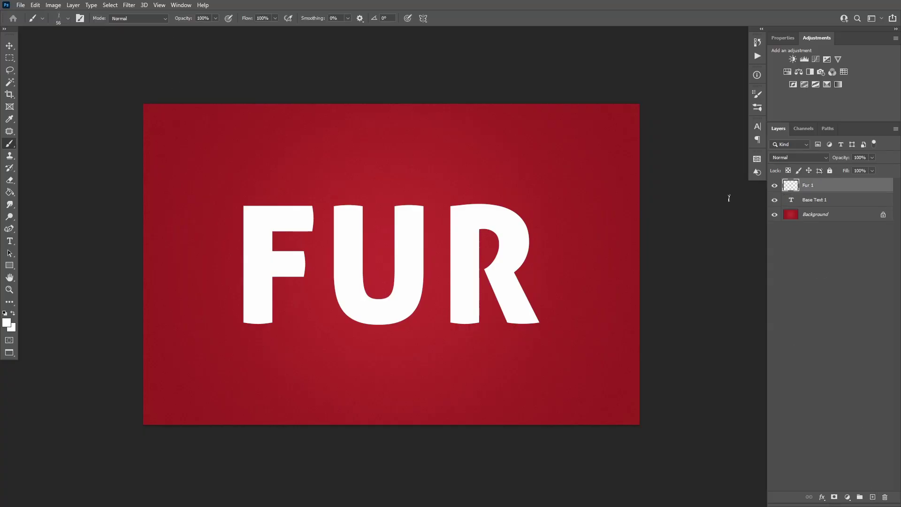
- Create a work path from the Base Text 1 layer
click(828, 200)
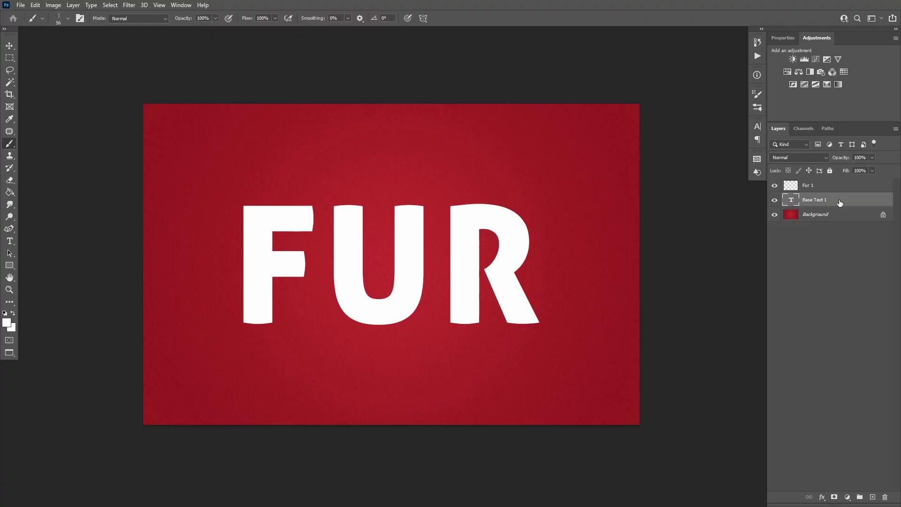
right_click(839, 200)
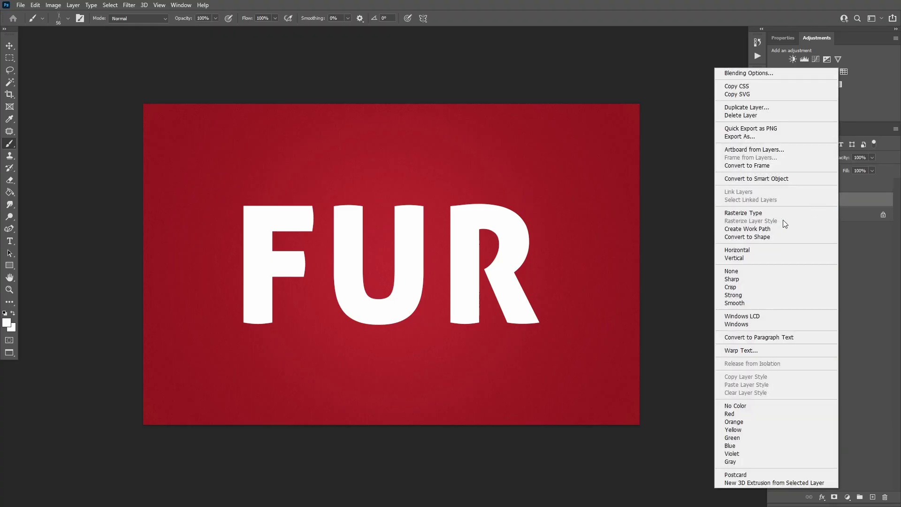
click(761, 229)
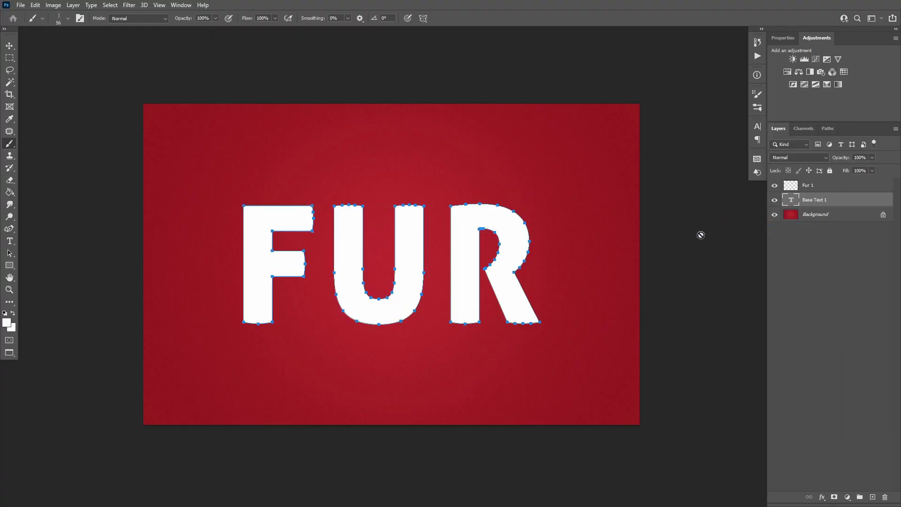
- Stroke the work path on the Fur 1 layer with the Brush, without Simulate Pressure, and delete the work path
click(808, 186)
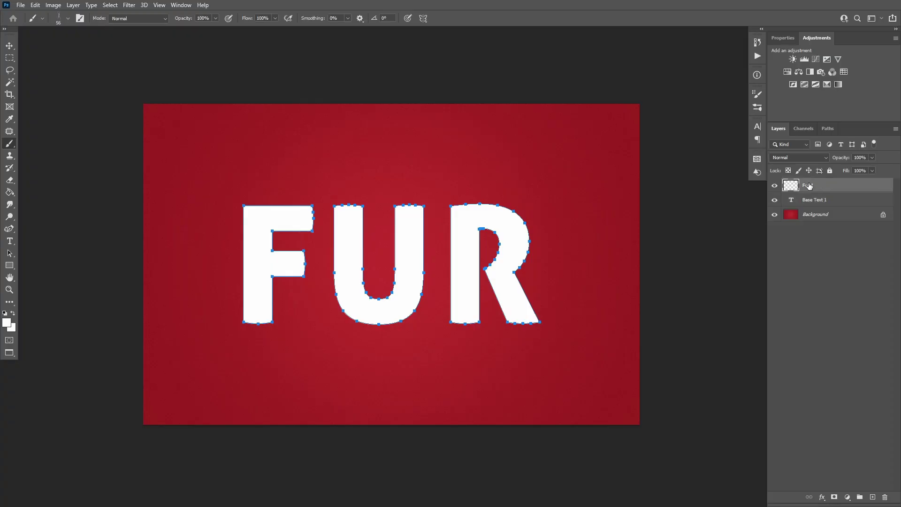
click(827, 131)
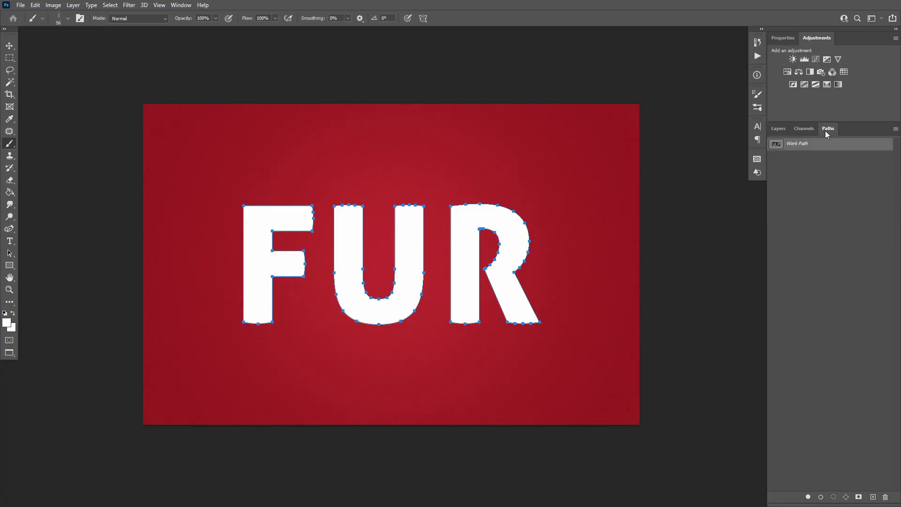
right_click(824, 144)
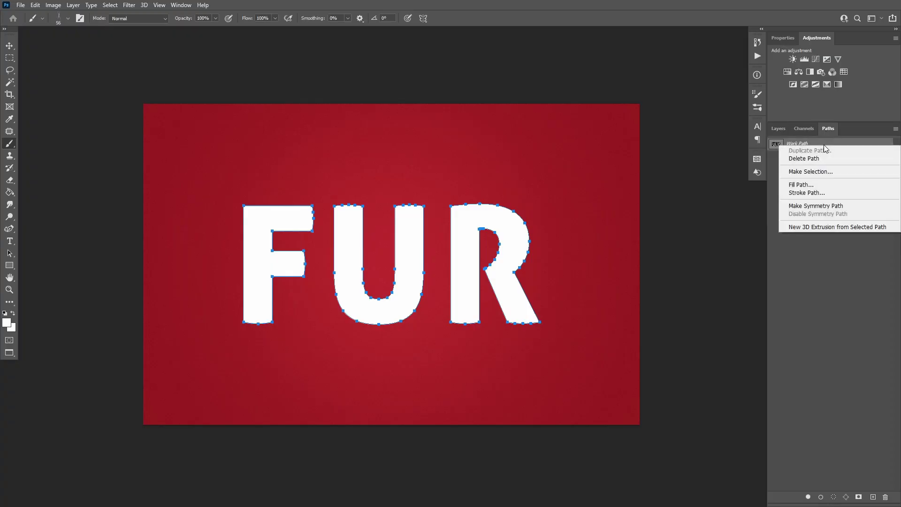
click(806, 192)
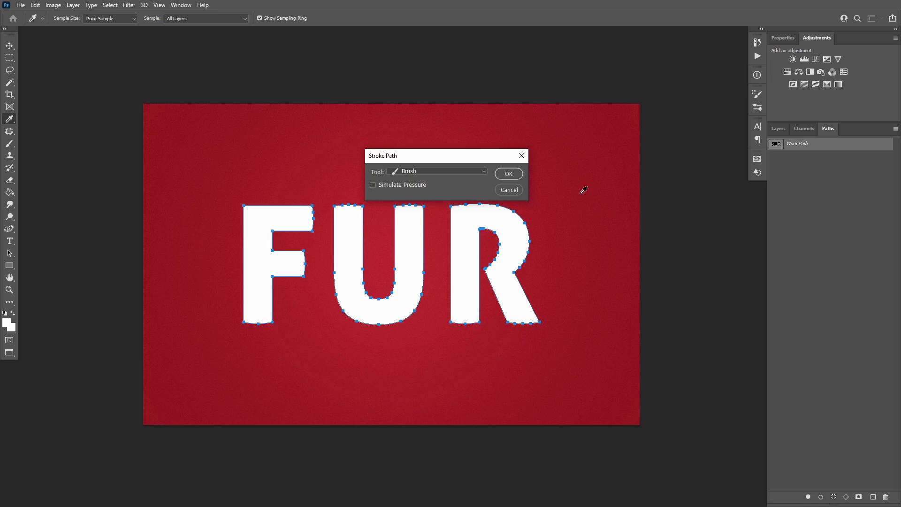
click(508, 175)
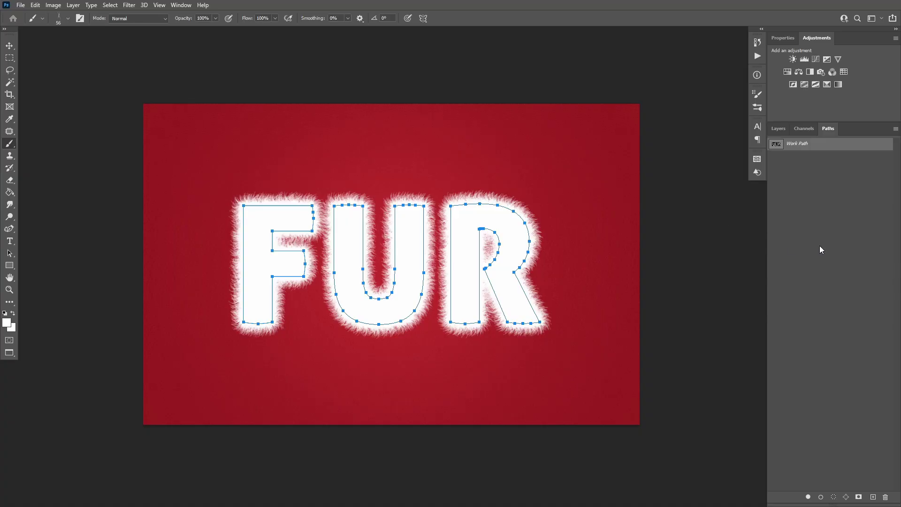
click(885, 496)
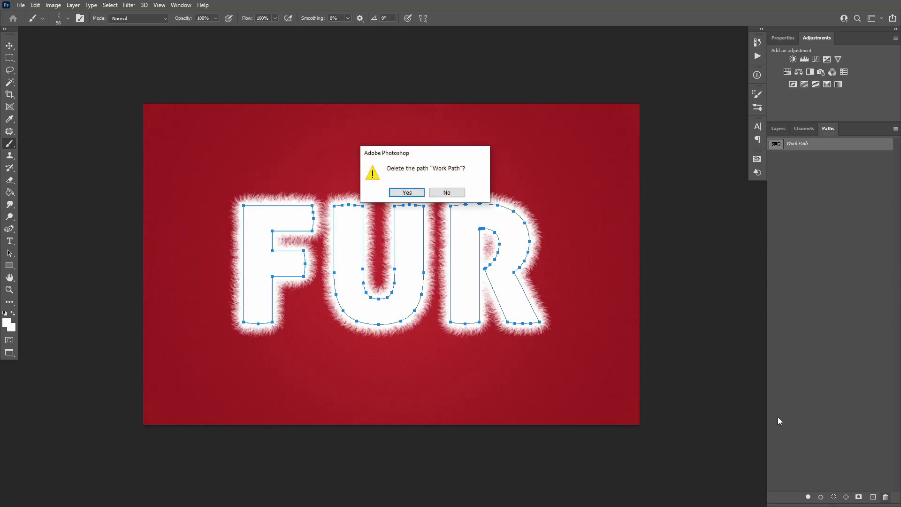
click(409, 193)
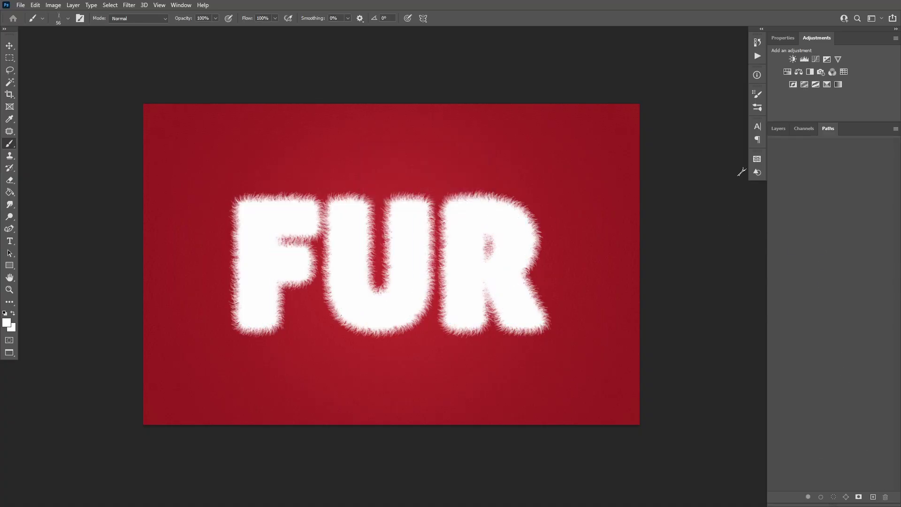
- Merge the Fur 1 and Base Text 1 layers into one layer
click(779, 128)
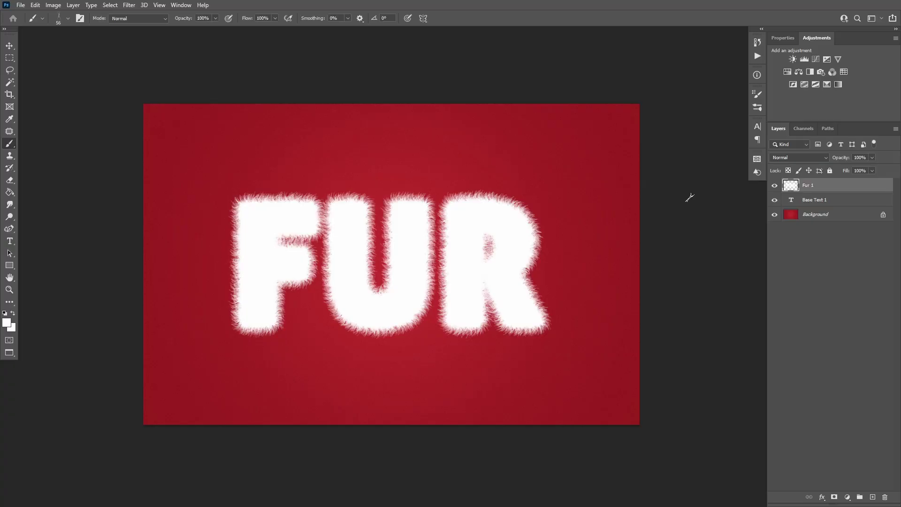
shift+click(834, 201)
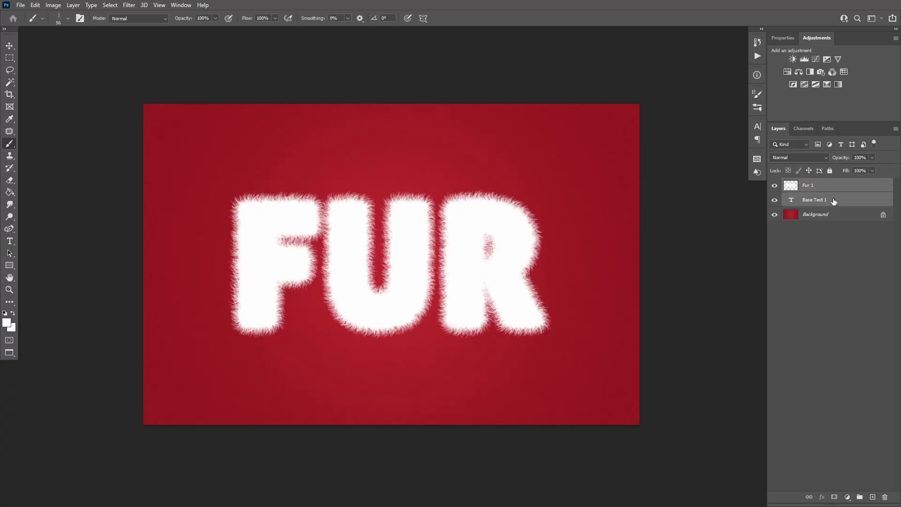
key(ctrl+e)
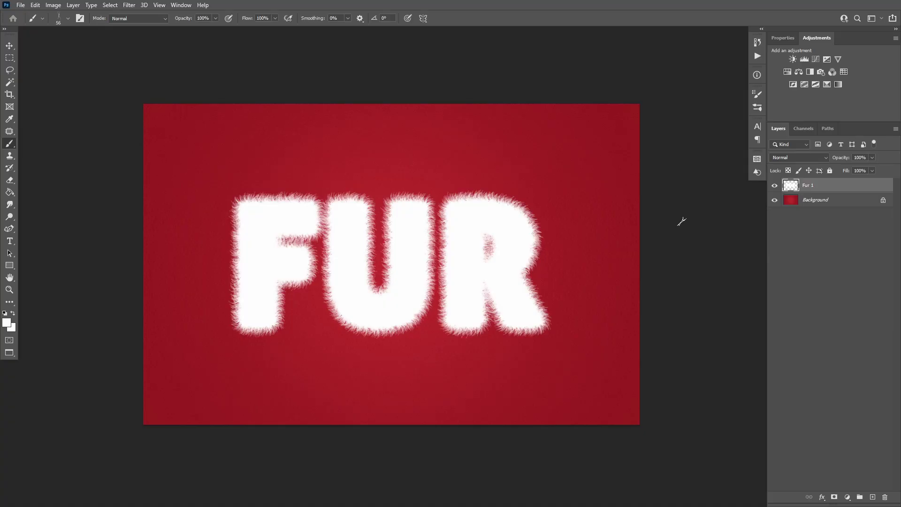
- Enable Bevel & Emboss on the Fur 1 layer with Depth 63%, Size 24 px and Soften 16 px
double_click(830, 186)
drag(454, 266, 357, 263)
drag(556, 136, 577, 102)
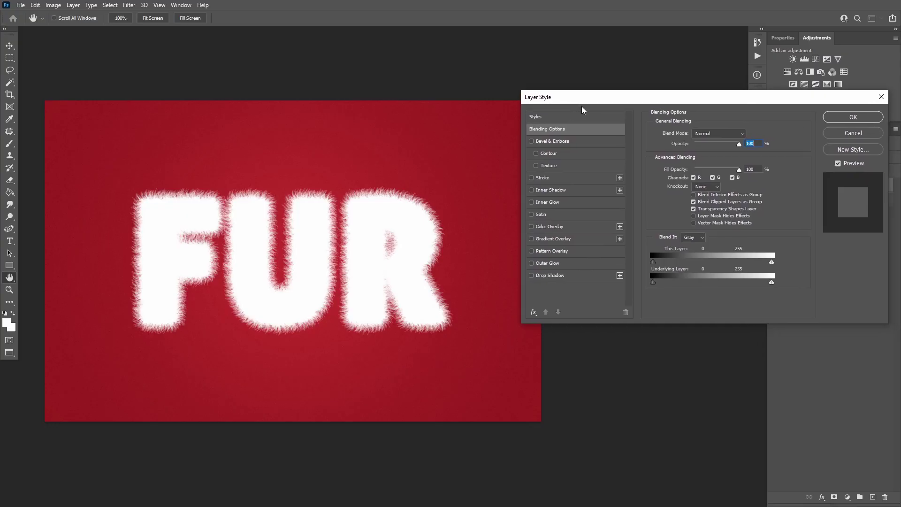
click(573, 142)
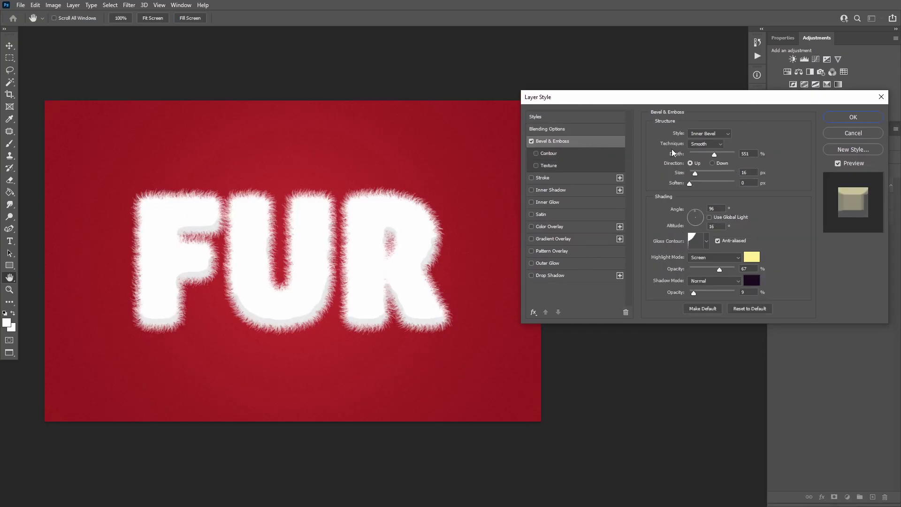
text(63)
drag(740, 154, 784, 199)
text(24)
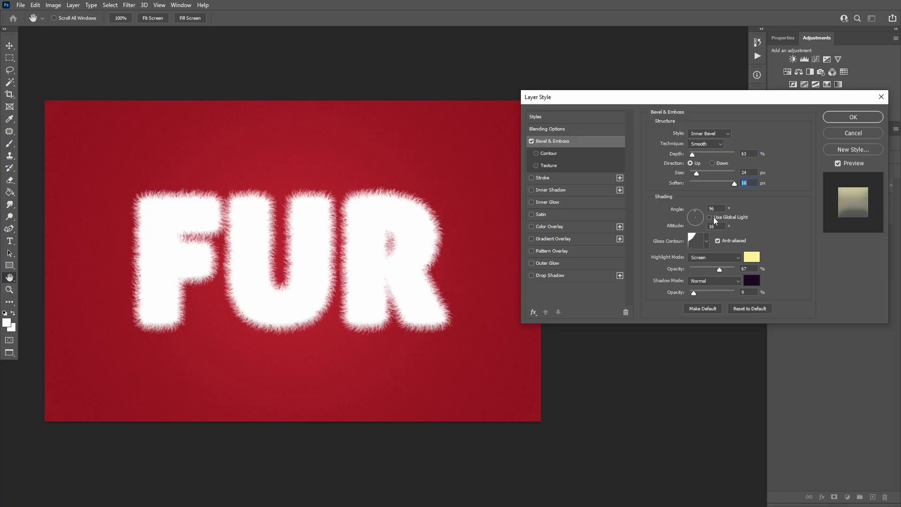
- Set the bevel's shading Angle to 13°, Altitude to 42° and Gloss Contour to Gaussian
text(13)
drag(709, 210, 793, 220)
text(42)
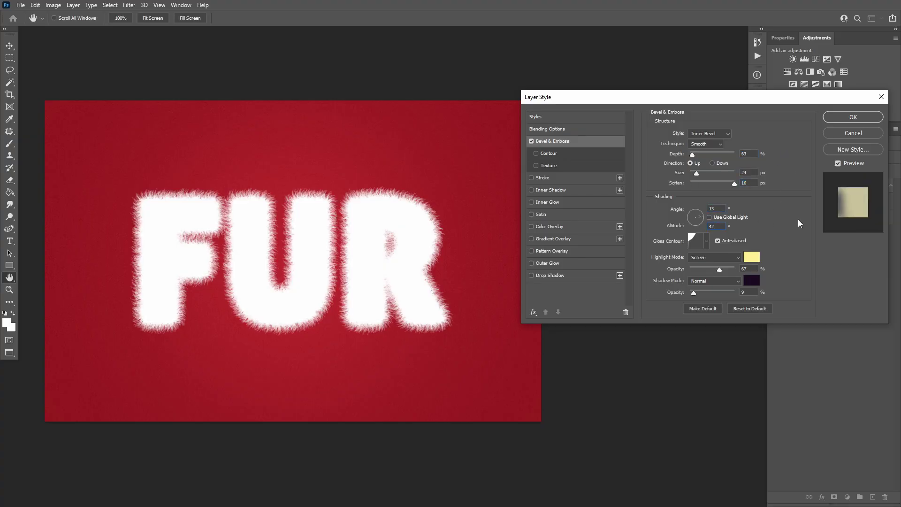
click(706, 244)
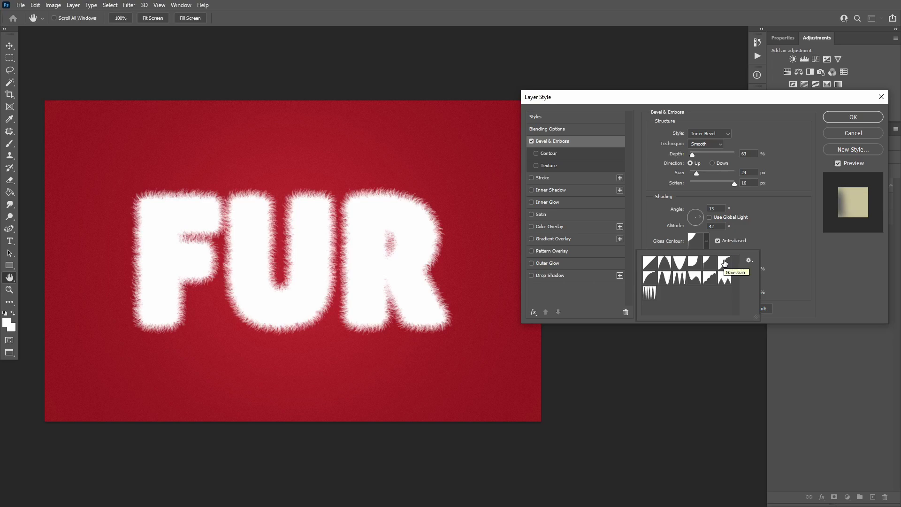
click(736, 265)
- Set the bevel's Highlight Mode to Soft Light at 65% opacity with the colour ffffff
click(713, 257)
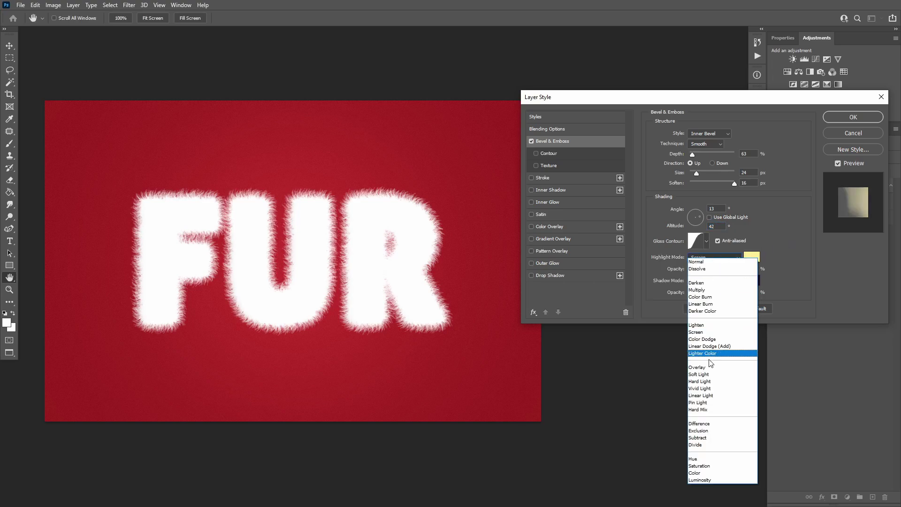
click(714, 339)
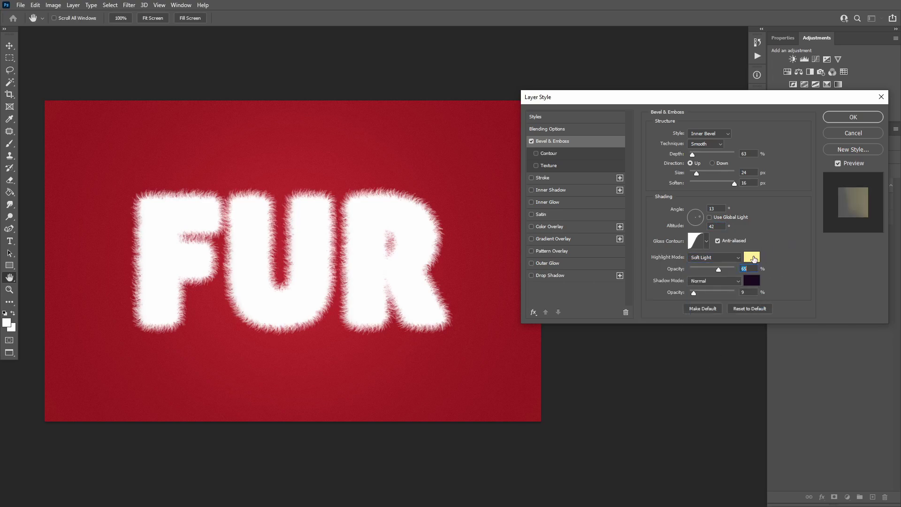
click(751, 256)
text(ffffff)
key(Return)
- Set the bevel's Shadow Mode to Overlay at 26% opacity with the colour 362a1a
click(729, 282)
click(732, 367)
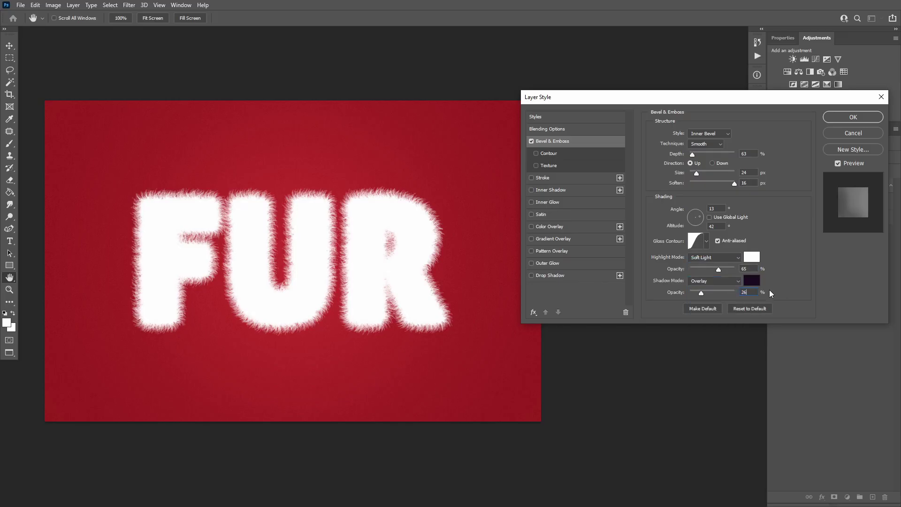
click(751, 280)
text(36)
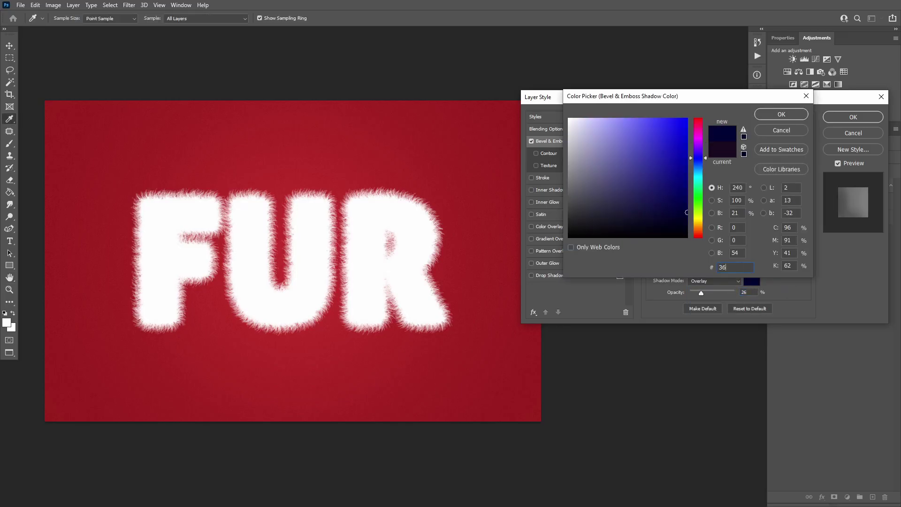
text(2617)
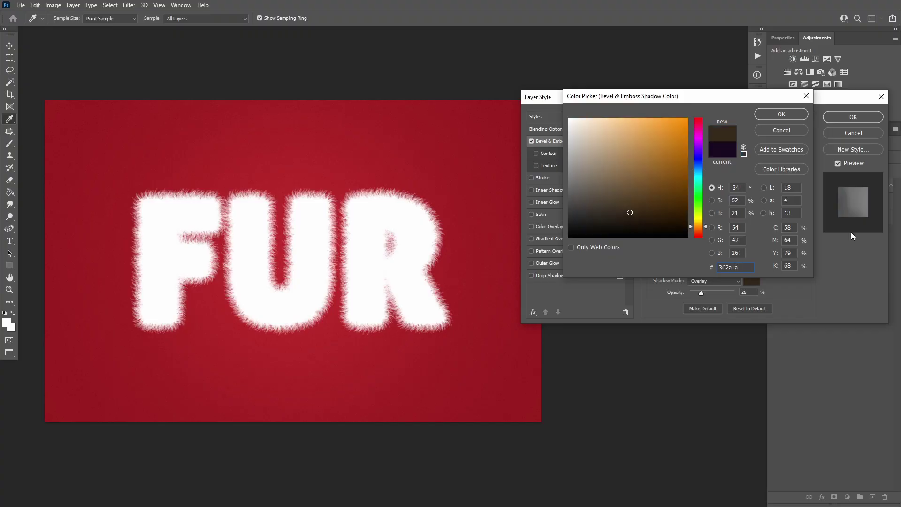
key(Return)
- Enable the Contour of the Fur 1 layer's bevel, pick another contour preset and set its Range to 61%
click(572, 153)
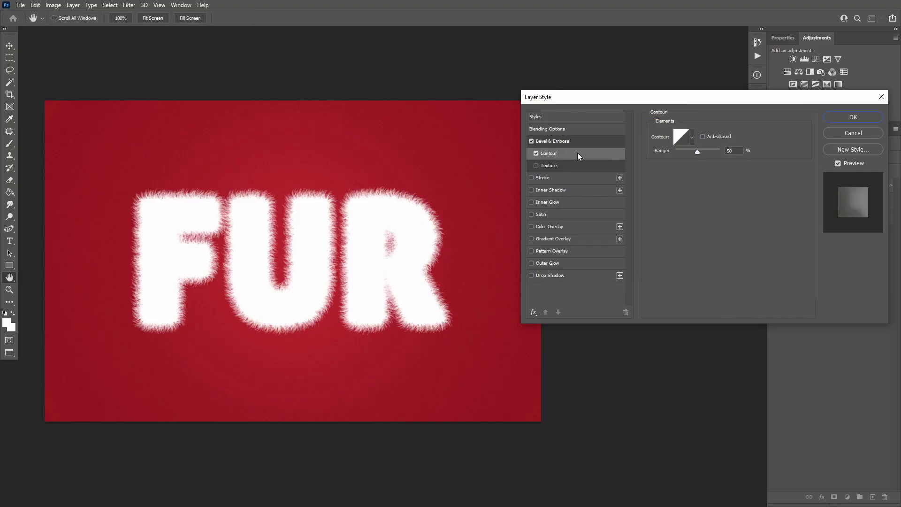
click(690, 136)
click(710, 158)
click(751, 190)
text(61)
key(Tab)
- Enable Inner Glow with Blend Mode Screen, 25% opacity and the colour cfb9a6
click(564, 203)
click(711, 133)
click(748, 192)
double_click(744, 144)
text(25)
click(674, 166)
text(cfb9a6)
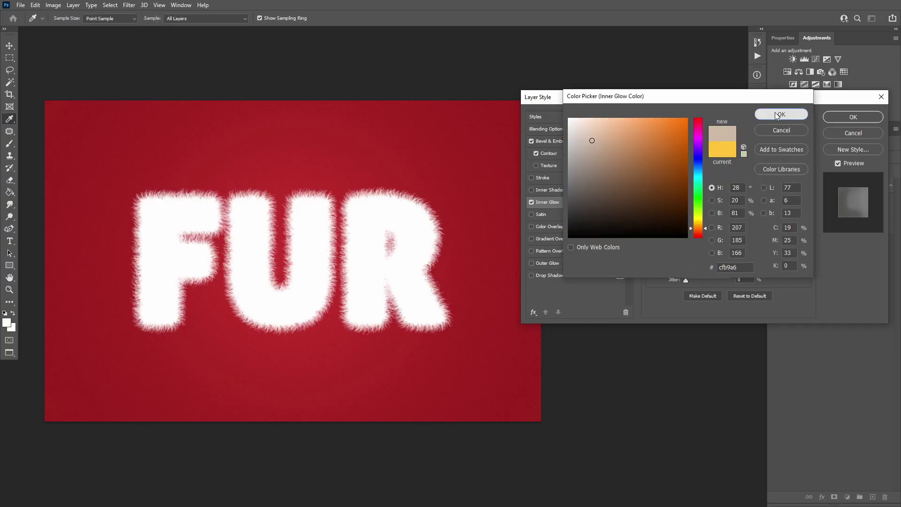
click(779, 114)
- Set the inner glow's Choke to 4%, Size to 213 px and Source to Center
key(Tab)
key(Tab)
key(Tab)
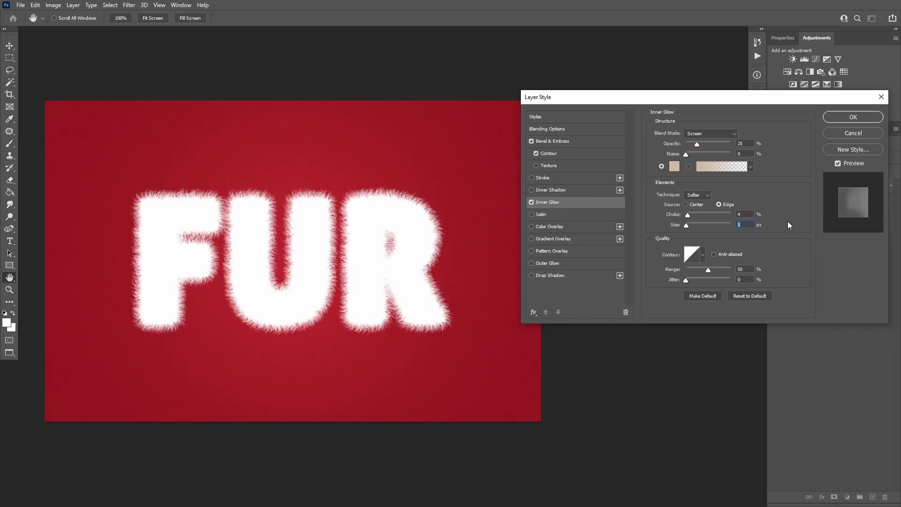
text(213)
click(686, 205)
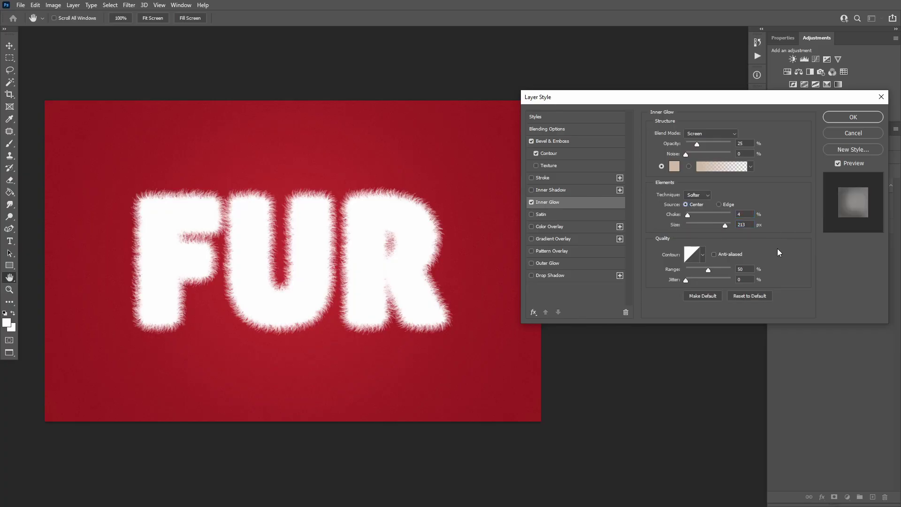
- Enable a white Color Overlay in Normal mode at 21% opacity
click(532, 226)
click(554, 227)
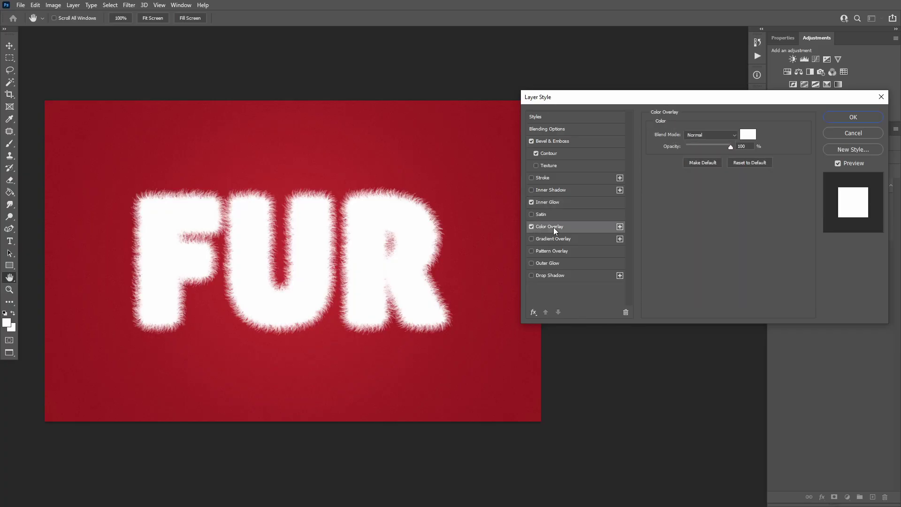
click(748, 134)
key(Escape)
double_click(743, 146)
text(21)
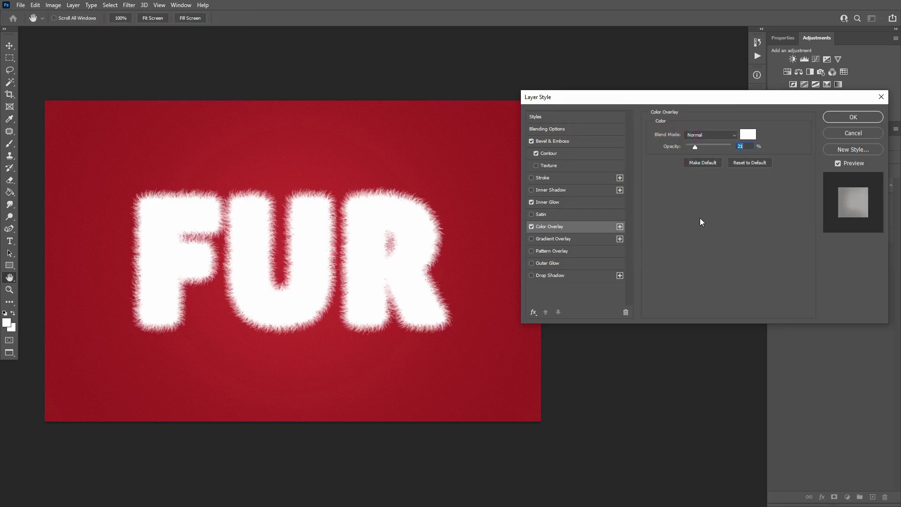
- Enable Pattern Overlay with the fur pattern from the imported fur tutorial asset group and set its Scale to 25%
click(534, 251)
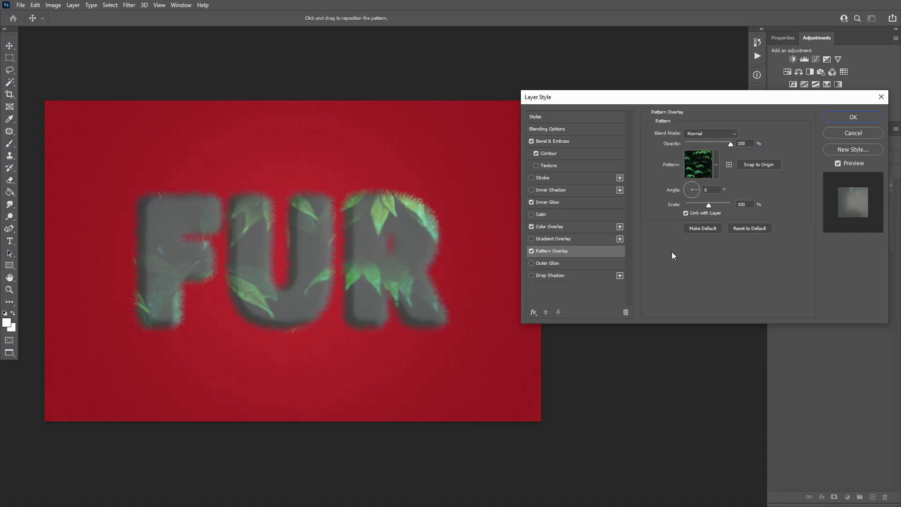
click(710, 158)
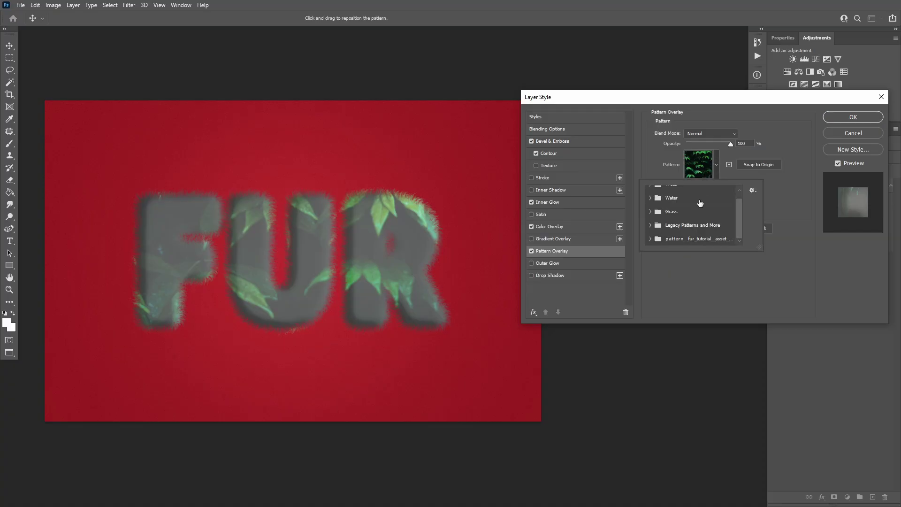
click(650, 223)
click(662, 238)
click(794, 192)
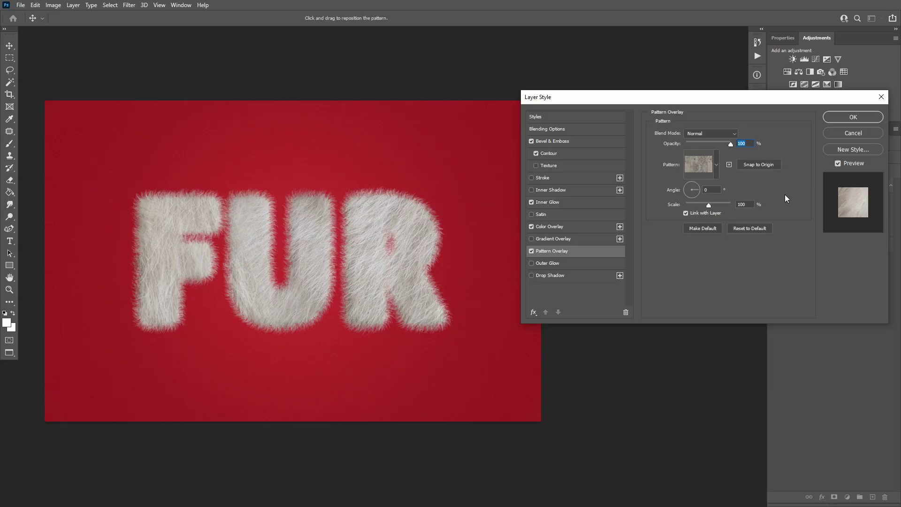
drag(750, 205, 730, 209)
text(25)
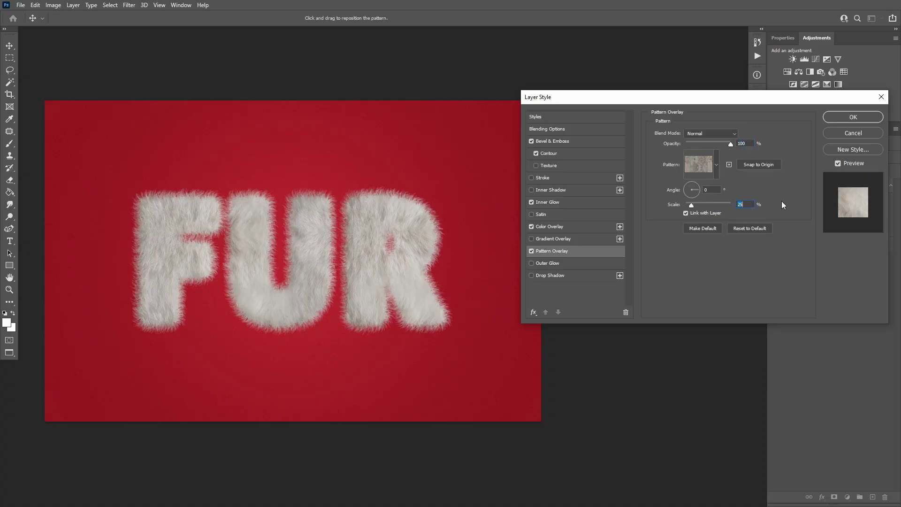
- Enable Drop Shadow with the colour 6d655f at 100% opacity
click(585, 275)
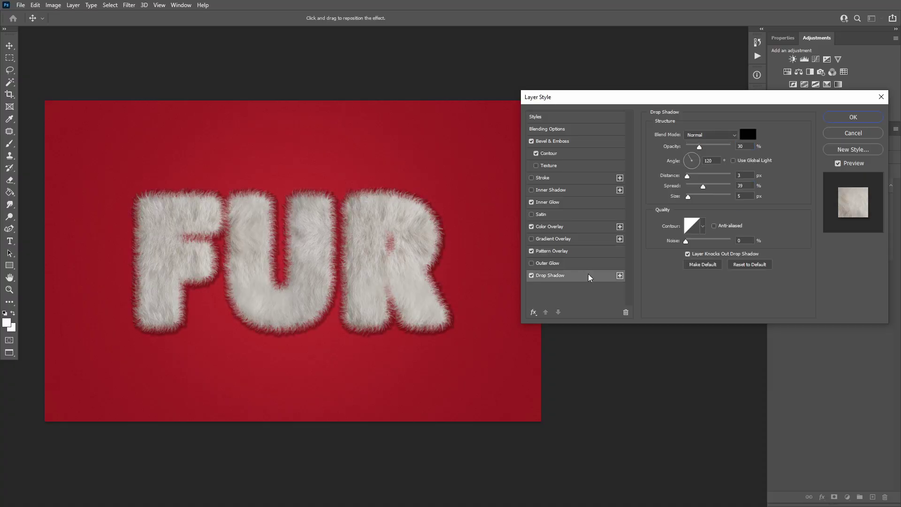
click(748, 134)
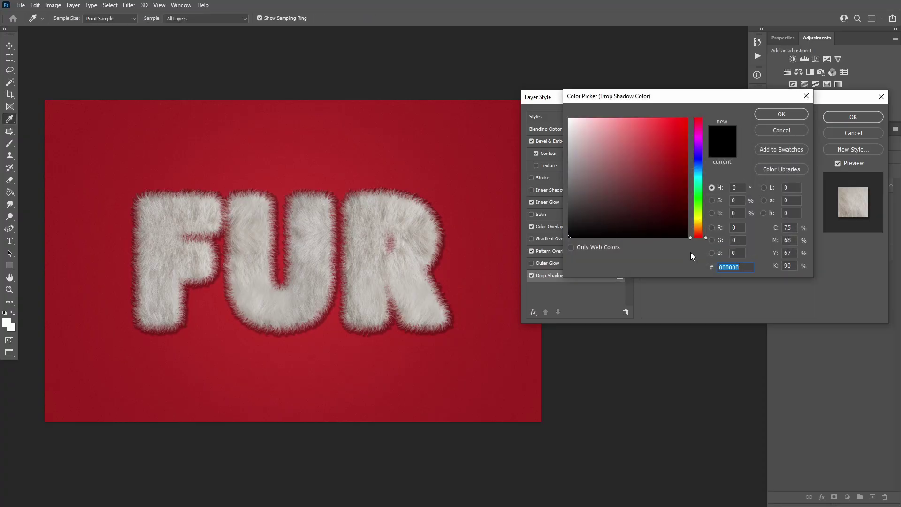
text(6d655f)
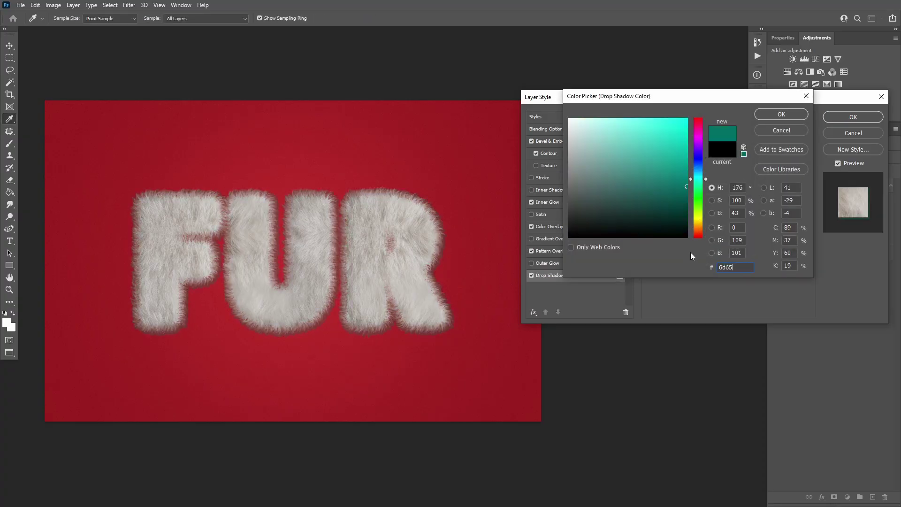
key(Return)
drag(699, 147, 770, 153)
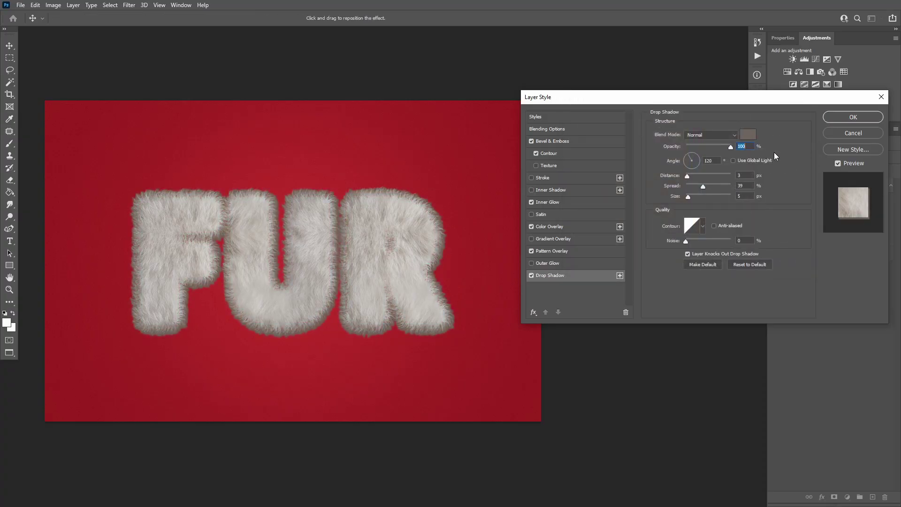
- Set the drop shadow's Angle to 0°, Distance to 18 px, Spread to 100% and Size to 0 px
key(Tab)
text(0)
key(Tab)
text(18)
key(Tab)
text(100)
key(Tab)
text(0)
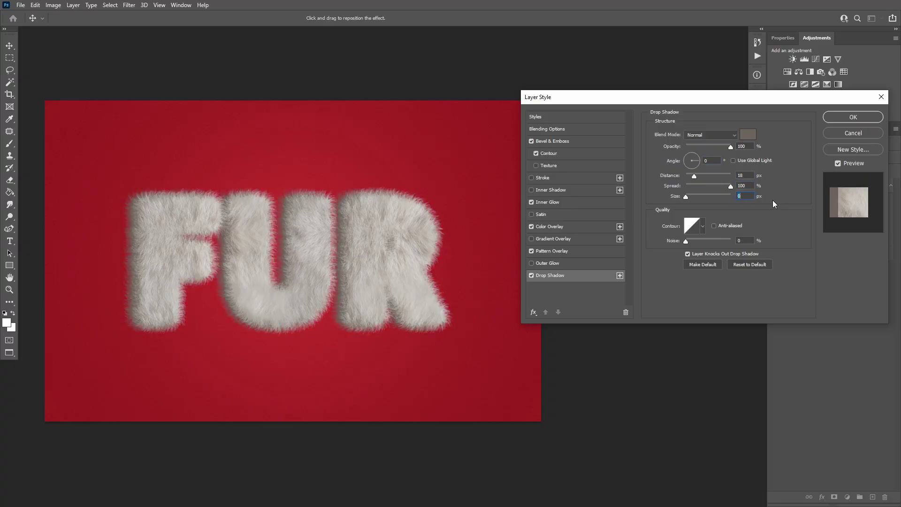
- Add a second Drop Shadow and set the lower one's colour to e5dac5
click(620, 275)
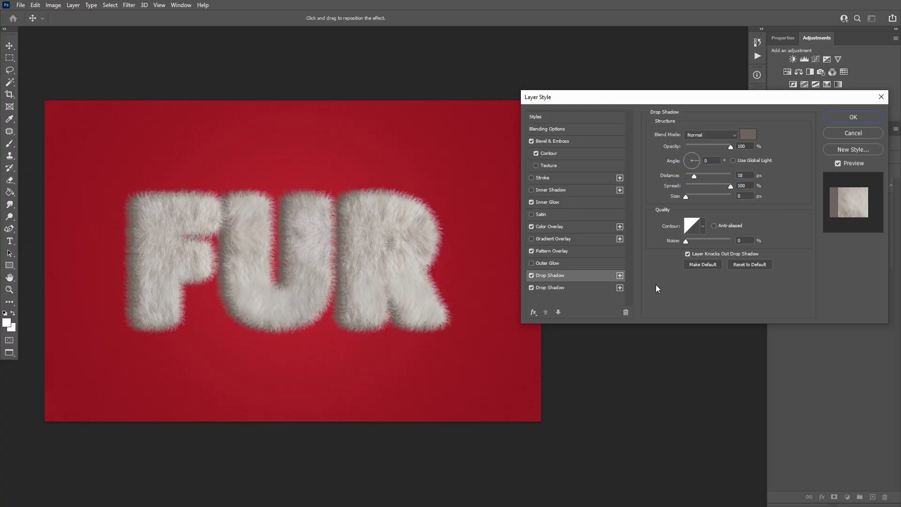
click(597, 285)
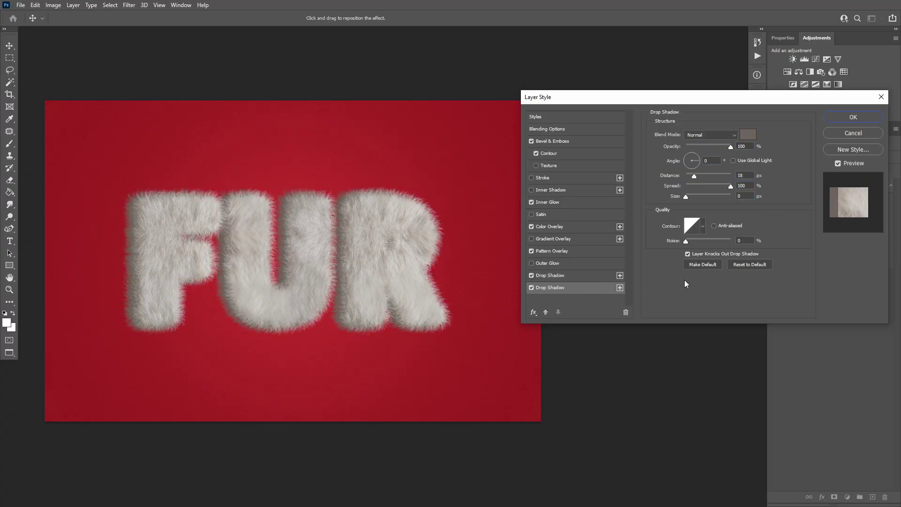
click(750, 136)
text(e5)
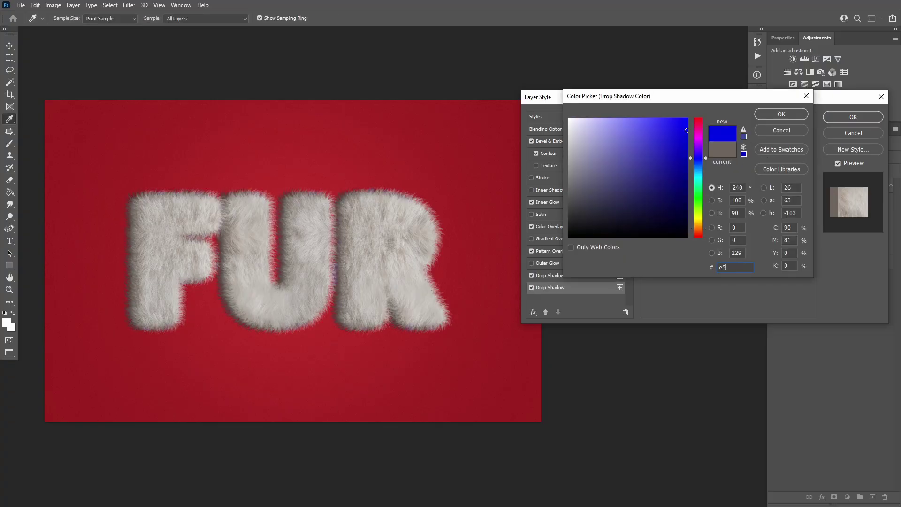
text(dac5)
key(Return)
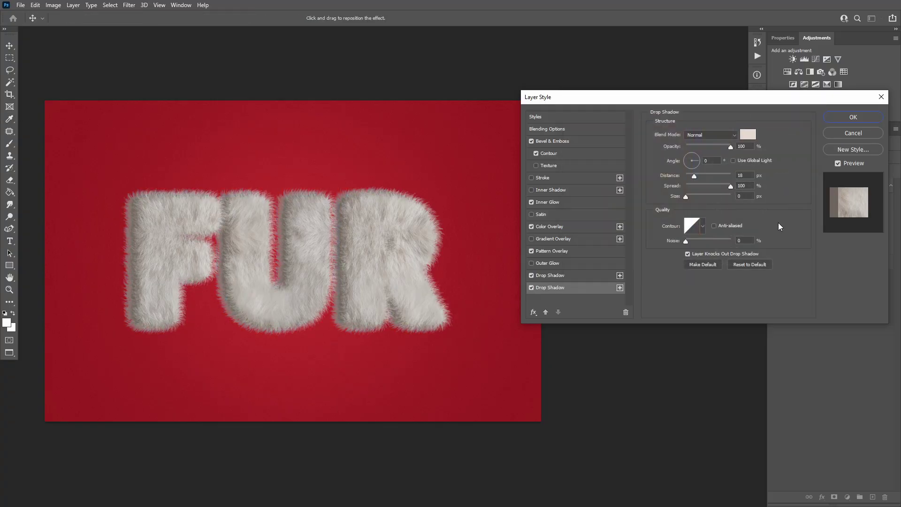
- Set the second drop shadow's Distance to 0 px, Spread to 0% and Size to 2 px
drag(746, 187, 733, 186)
text(0)
drag(744, 196, 732, 195)
text(2)
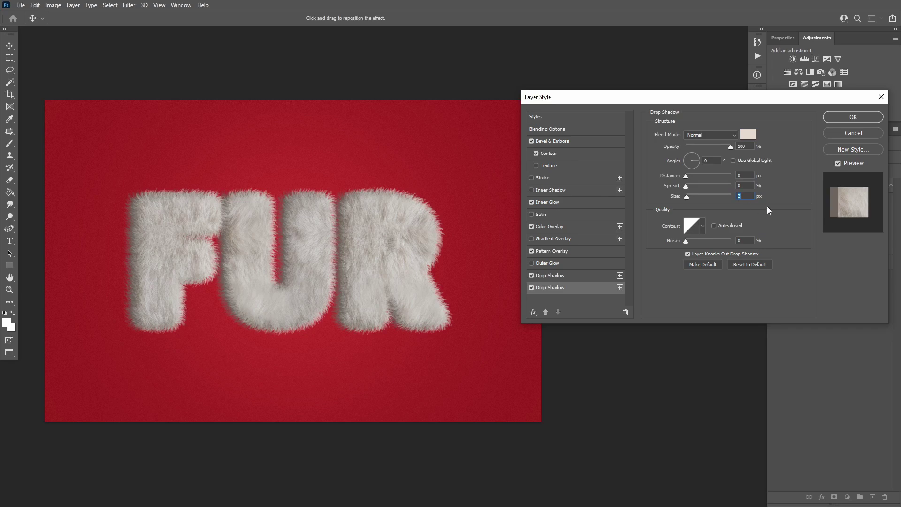
- Add a third Drop Shadow and set the lowest one to Blend Mode Multiply with the colour 000000
click(620, 288)
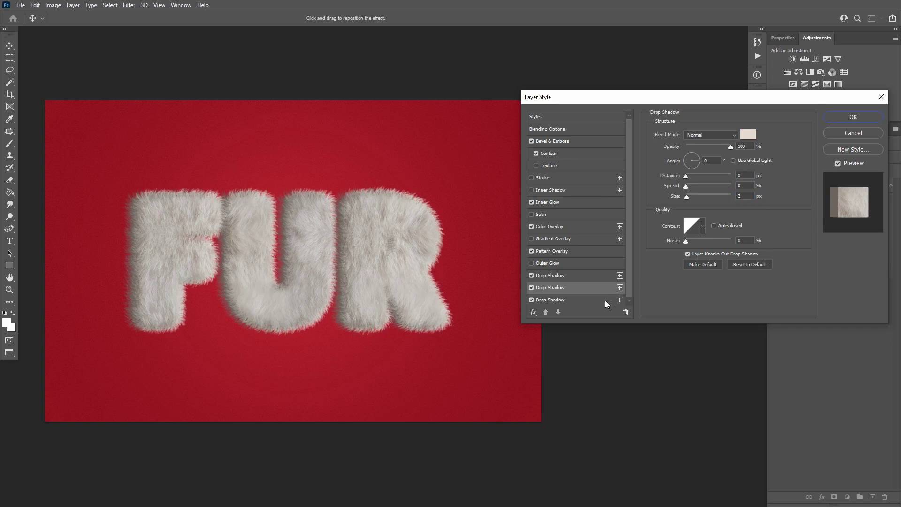
click(710, 135)
click(696, 172)
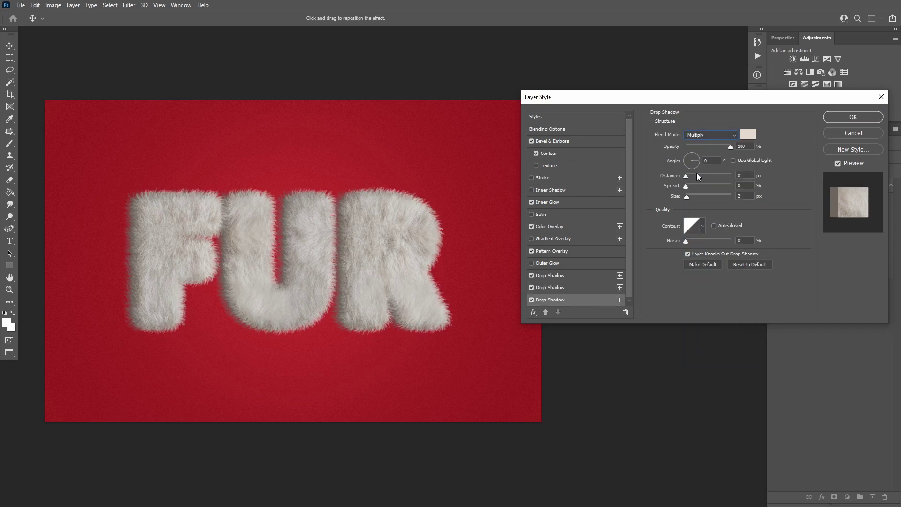
click(747, 134)
text(000000)
click(764, 114)
- Set the third drop shadow's opacity to 30%, Angle to 3° and Distance to 34 px, and apply the layer style
drag(745, 146, 732, 147)
text(30)
text(3)
text(34)
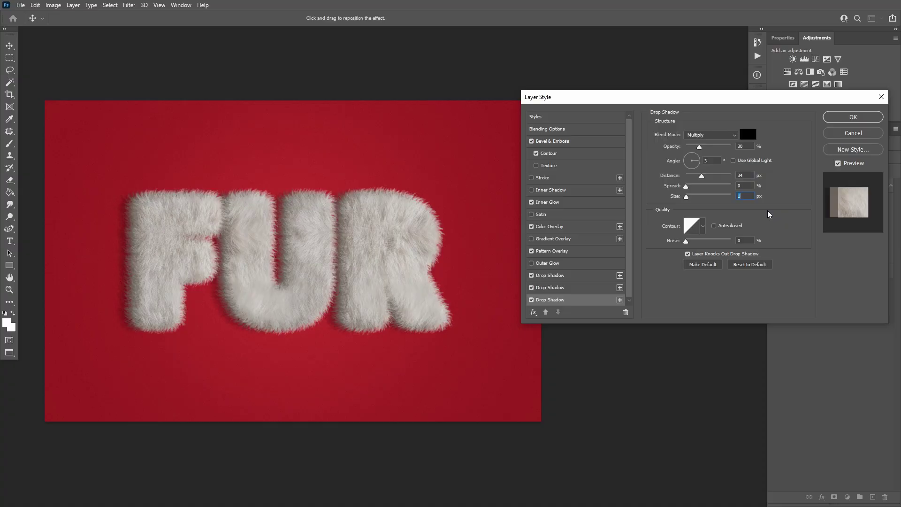
click(853, 117)
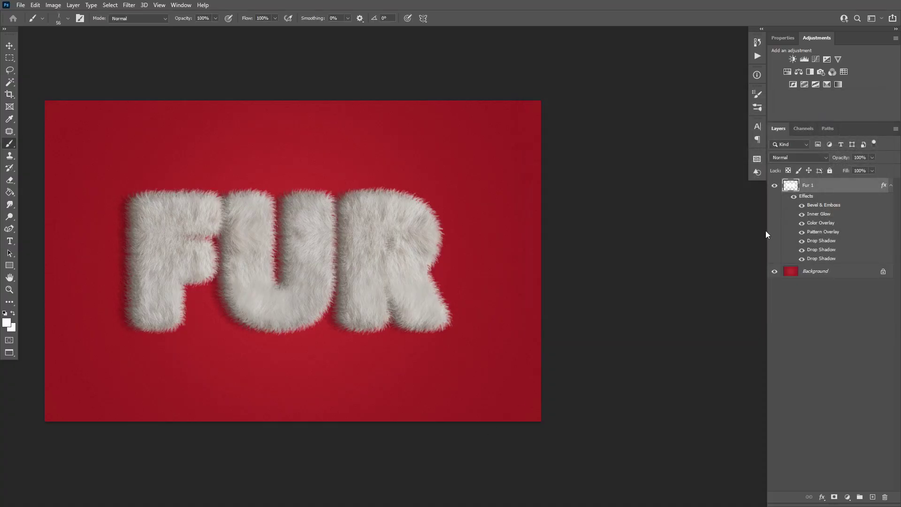
- Collapse the Fur 1 layer's effects list and convert the layer to a Smart Object
click(892, 187)
right_click(841, 188)
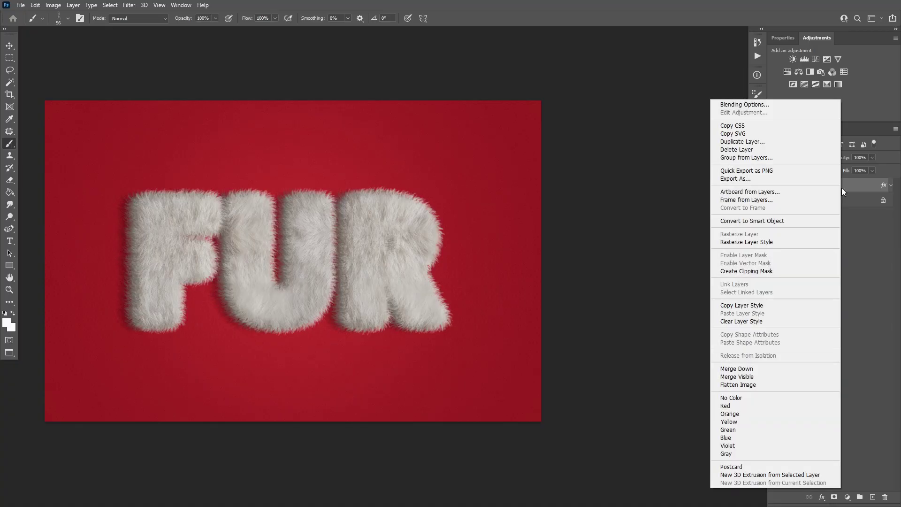
click(814, 221)
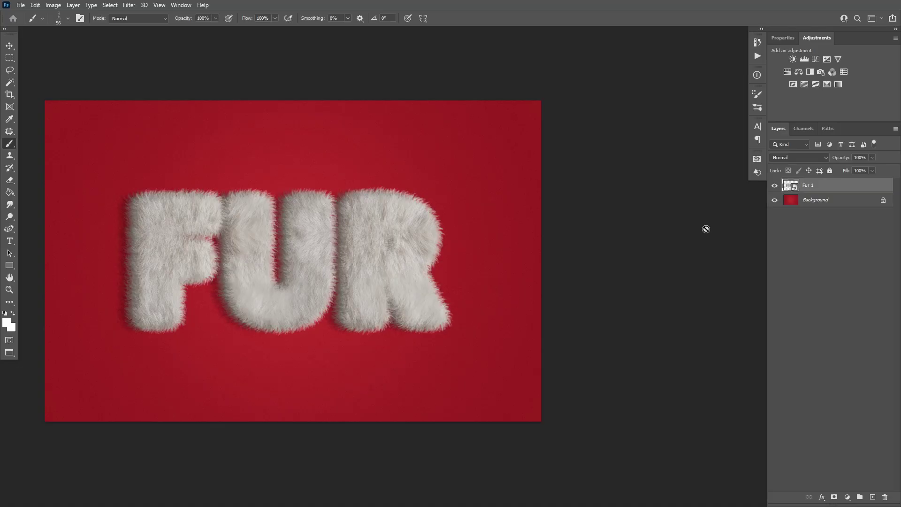
- Add a Gradient Map adjustment layer named Gradient Color and clip it to the Fur 1 layer
click(827, 84)
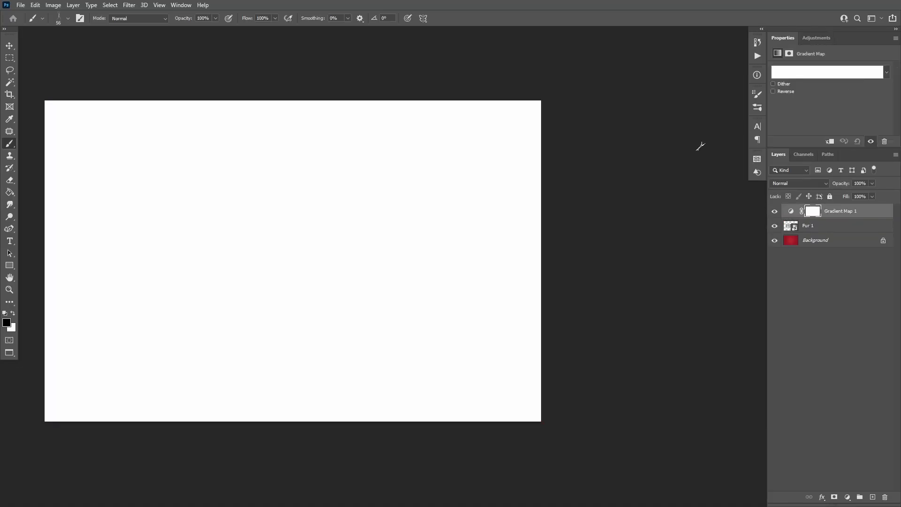
double_click(843, 211)
drag(845, 211, 889, 212)
text(Color)
key(Return)
right_click(831, 212)
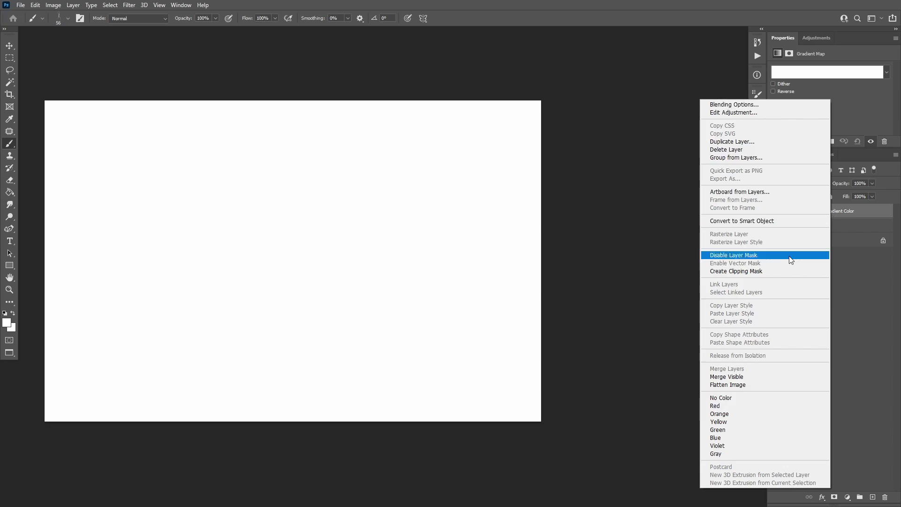
click(783, 272)
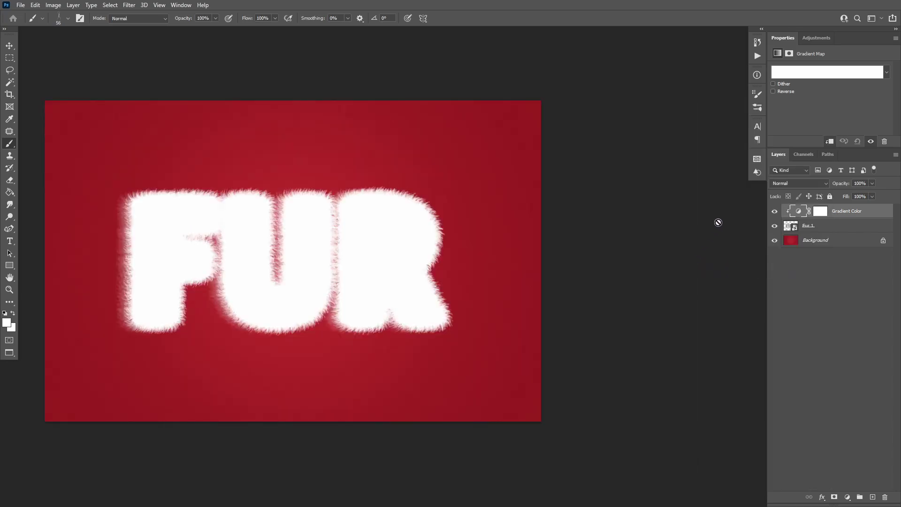
- Set the gradient map's first colour stop at 0% to black, 000000
click(798, 72)
click(694, 212)
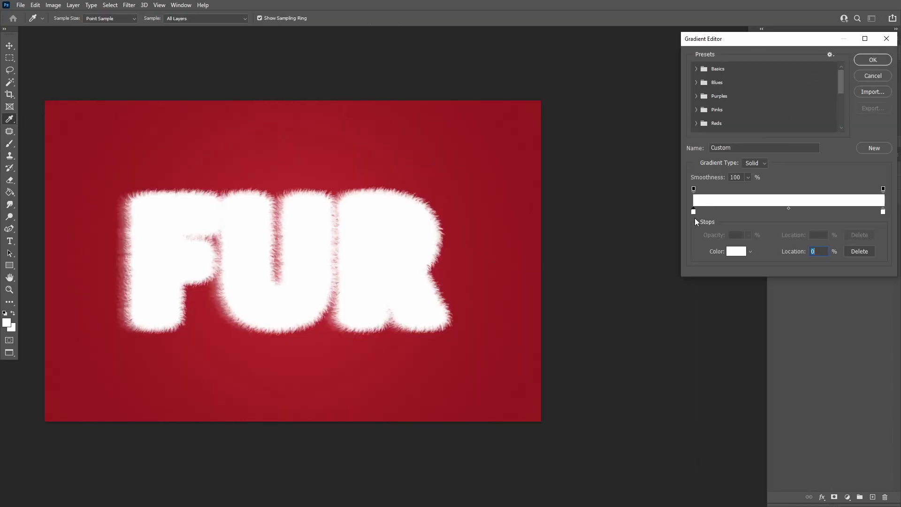
click(736, 251)
click(621, 193)
drag(621, 192, 570, 237)
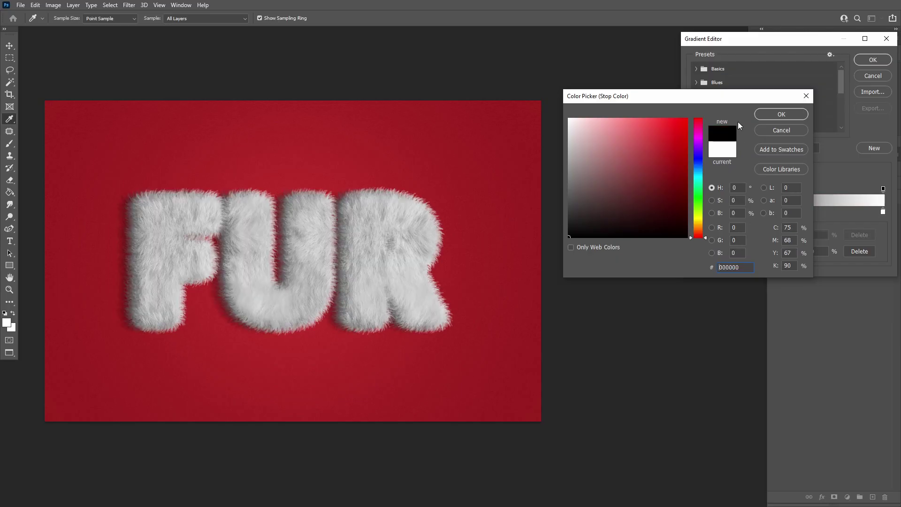
click(764, 115)
- Add a gradient colour stop at 30% and set its colour to 848484
click(720, 212)
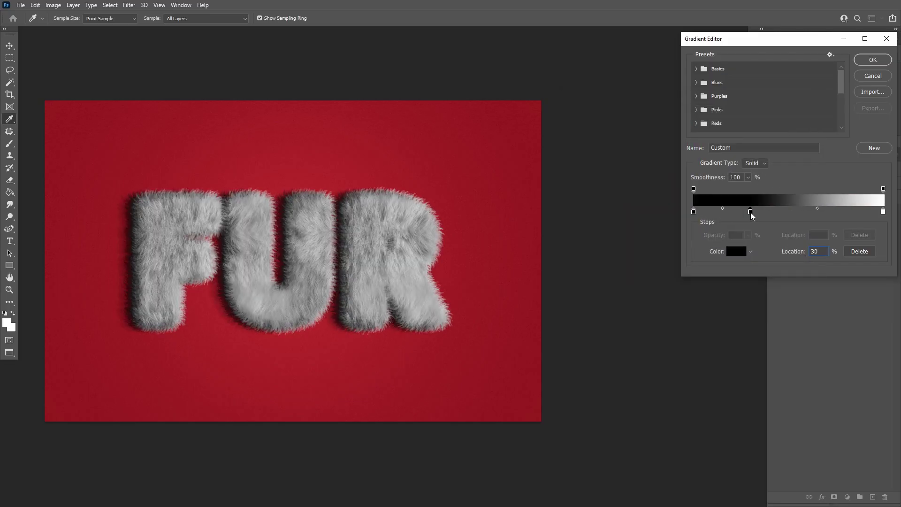
click(735, 251)
click(738, 272)
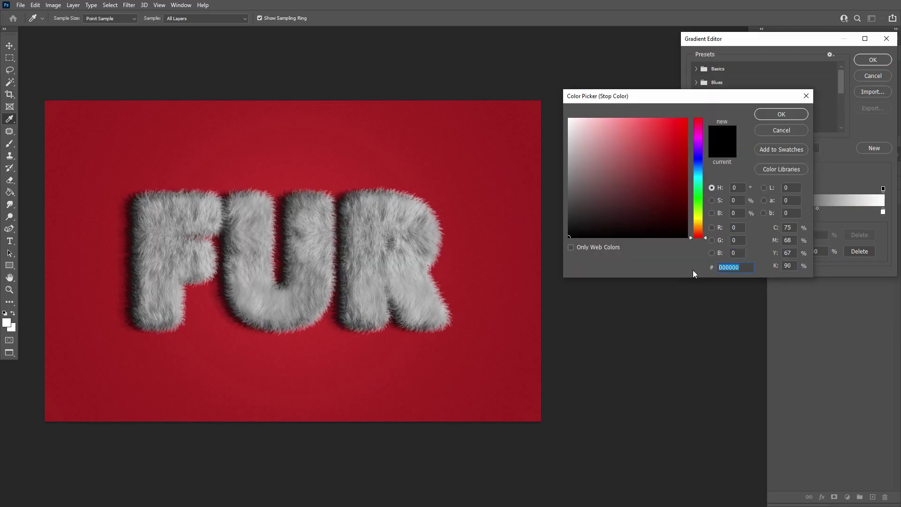
text(848484)
click(772, 116)
- Add a gradient colour stop at 48% and set its colour to c0c0c0
click(807, 213)
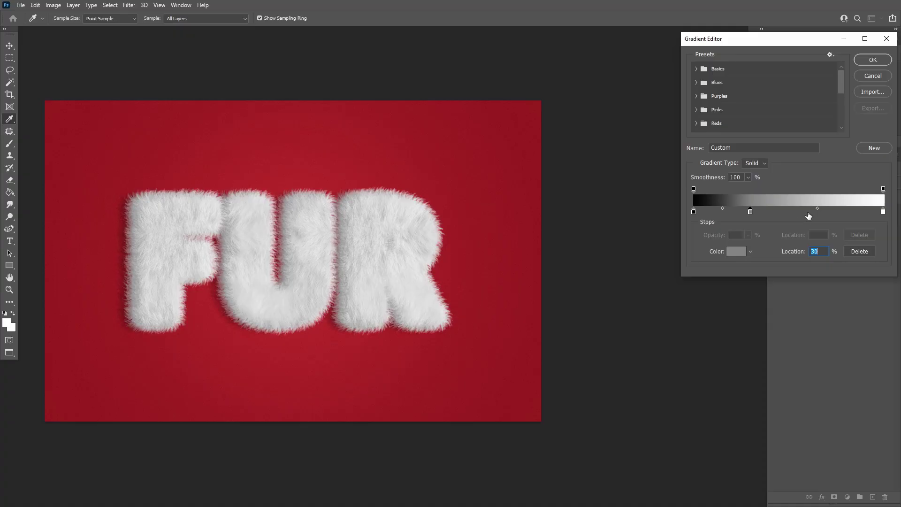
text(48)
click(735, 251)
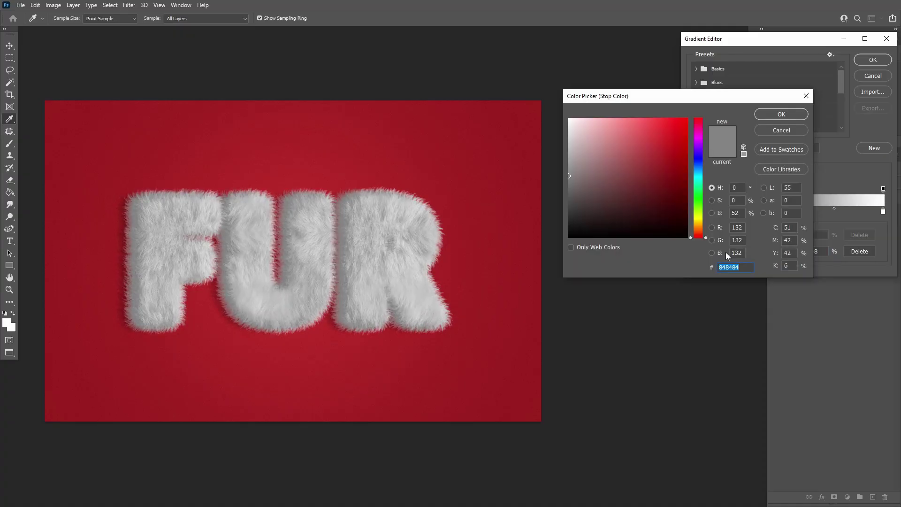
text(c0c0c0)
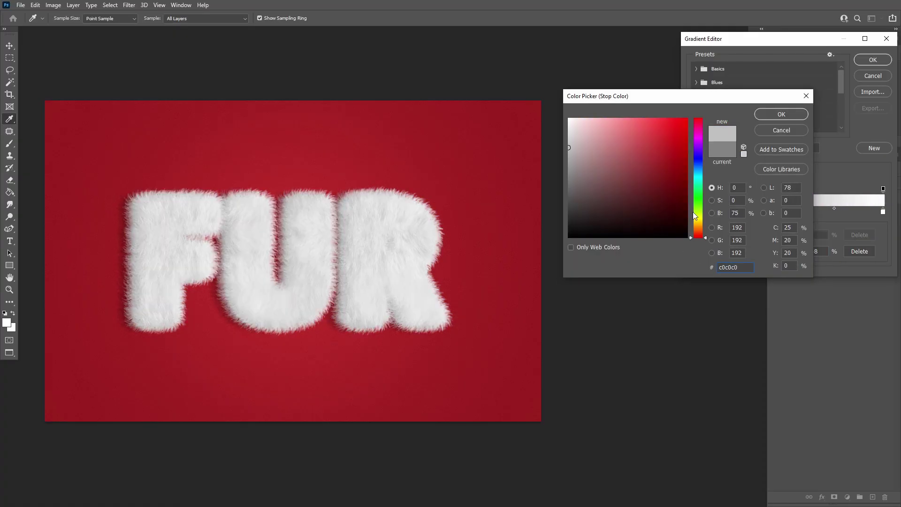
click(782, 114)
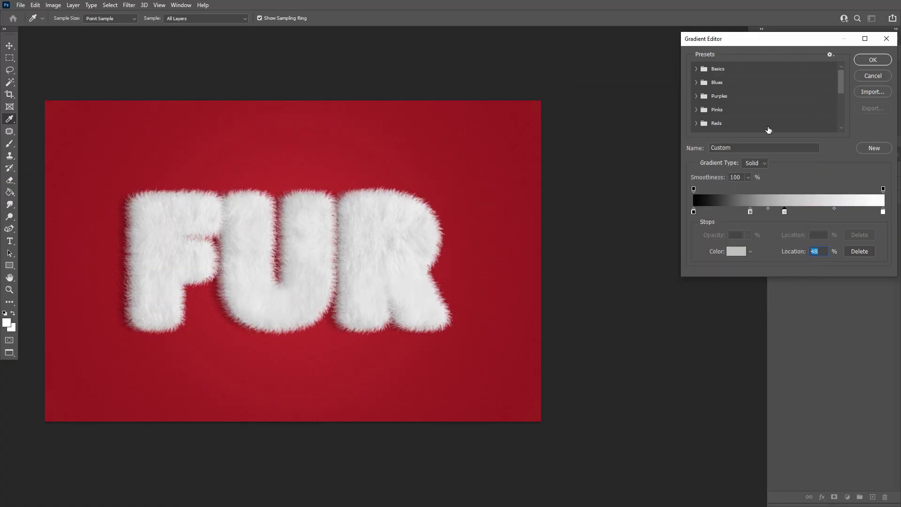
- Apply the edited gradient and delete the Gradient Color layer's mask
double_click(858, 212)
key(Return)
click(872, 59)
key(v)
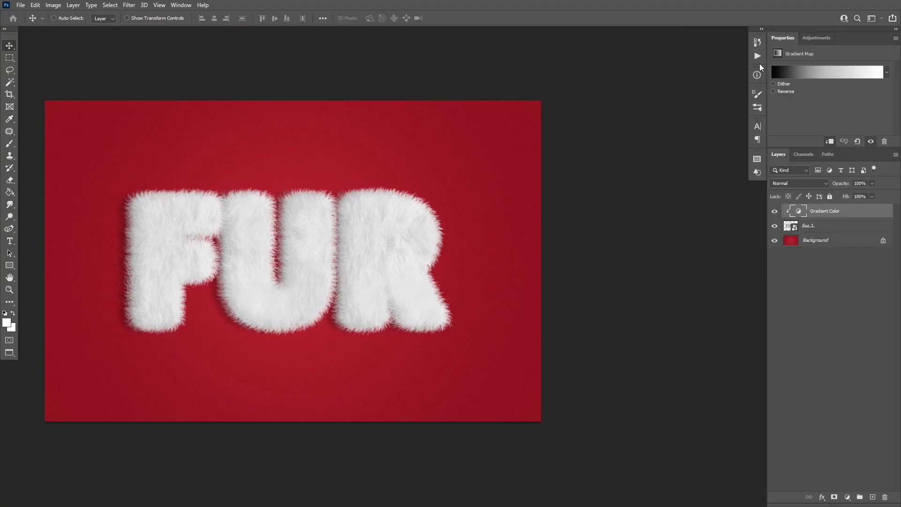
- Stop recording the action and collapse the list of recorded actions
click(758, 57)
click(662, 88)
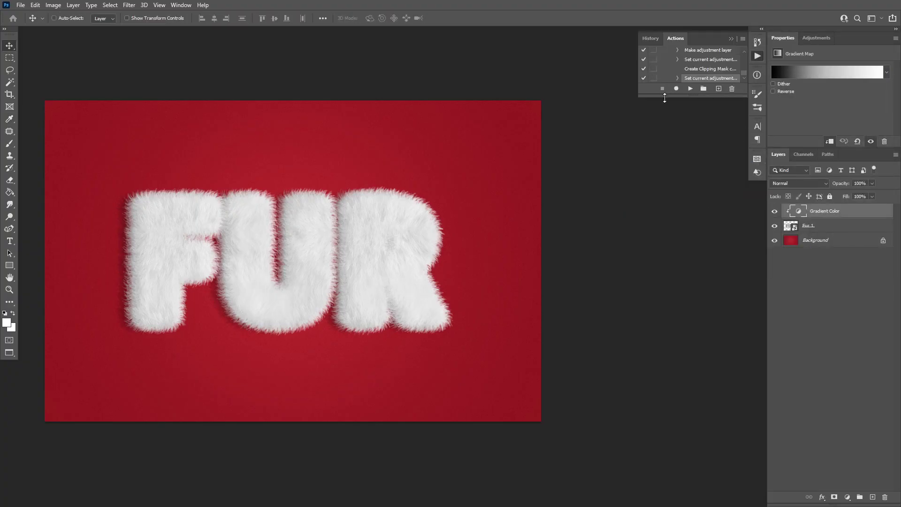
click(730, 39)
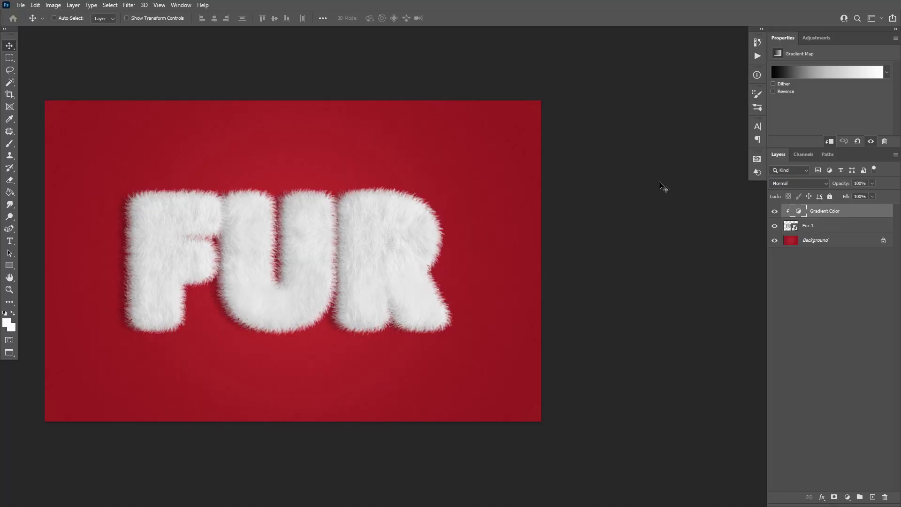